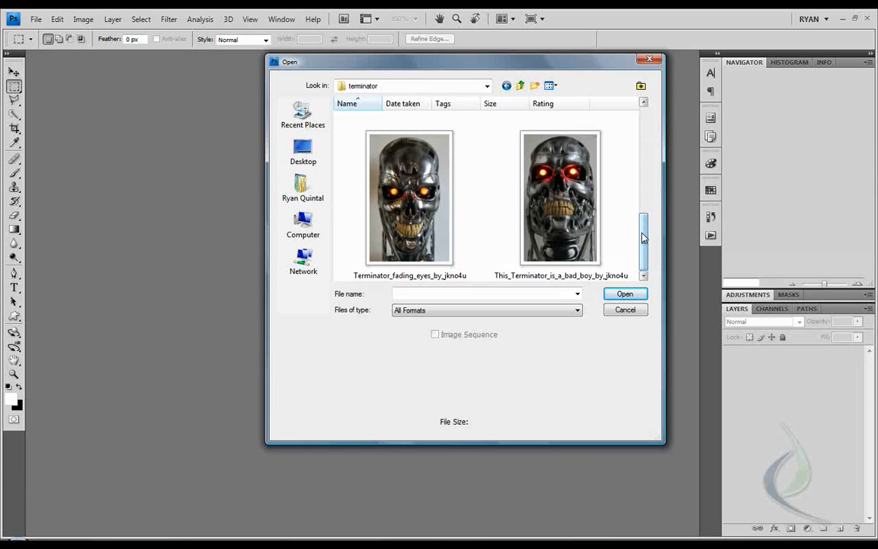
Find the Terminator portrait PSD in the terminator folder and open it
scroll(642, 237, "up", 3)
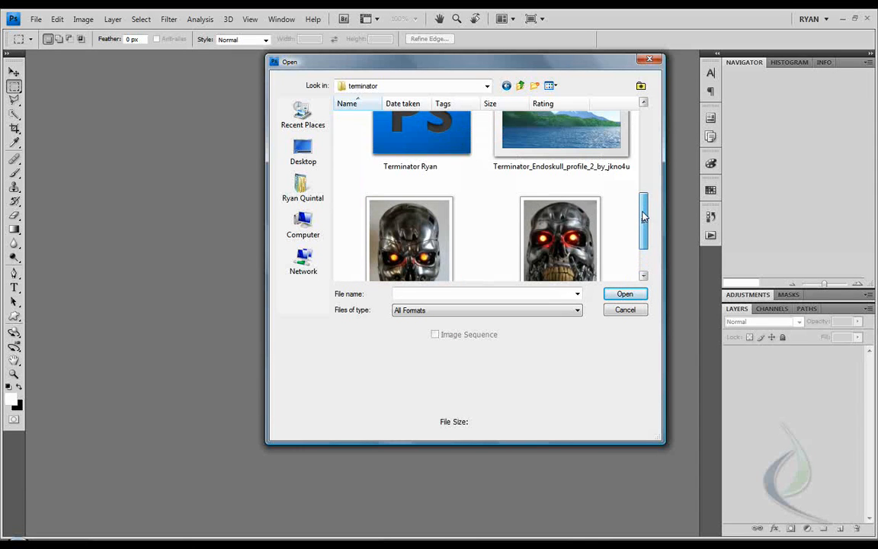
scroll(638, 238, "down", 3)
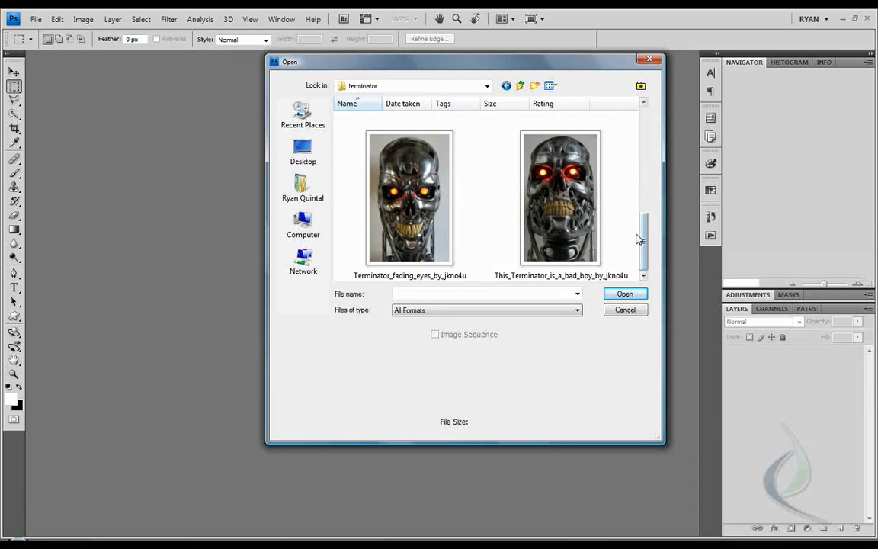
scroll(643, 237, "up", 3)
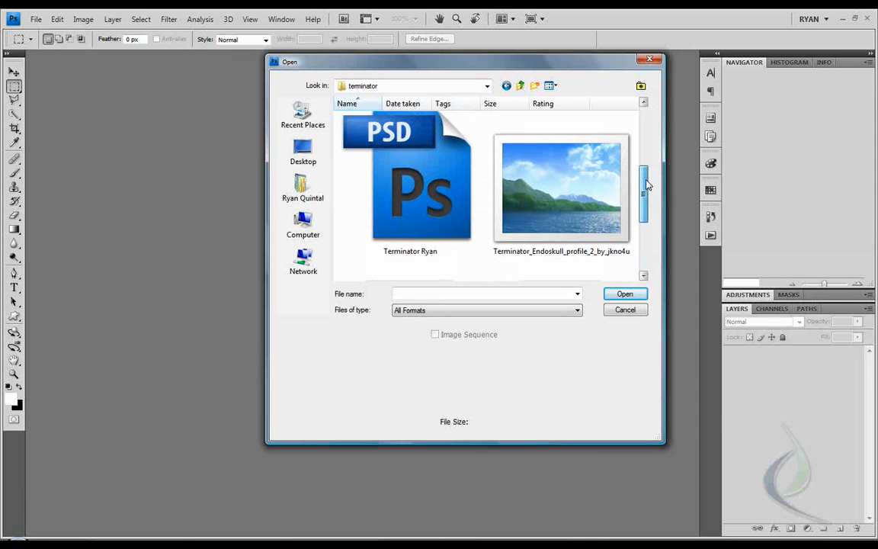
left_click(440, 188)
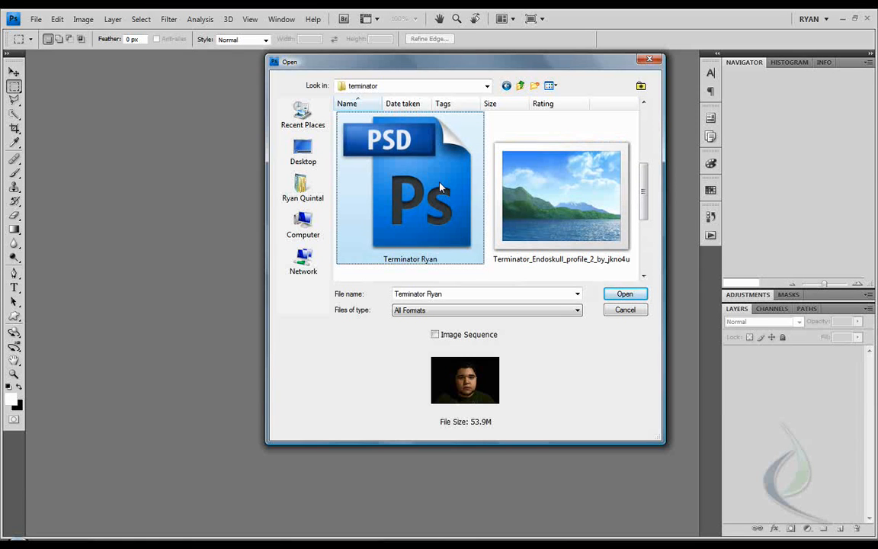
double_click(440, 187)
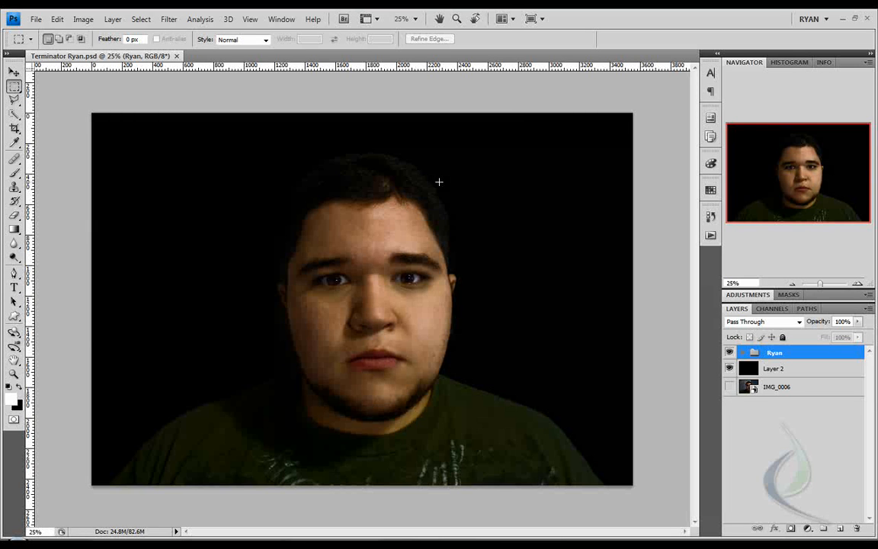
Place the image Terminator_fading_eyes_by_jkno4u into the portrait document as a new layer
left_click(36, 19)
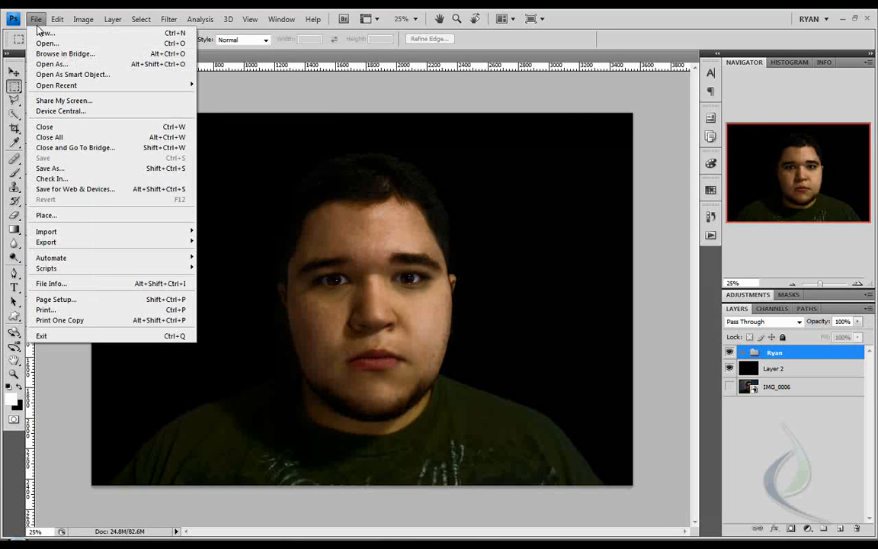
left_click(55, 216)
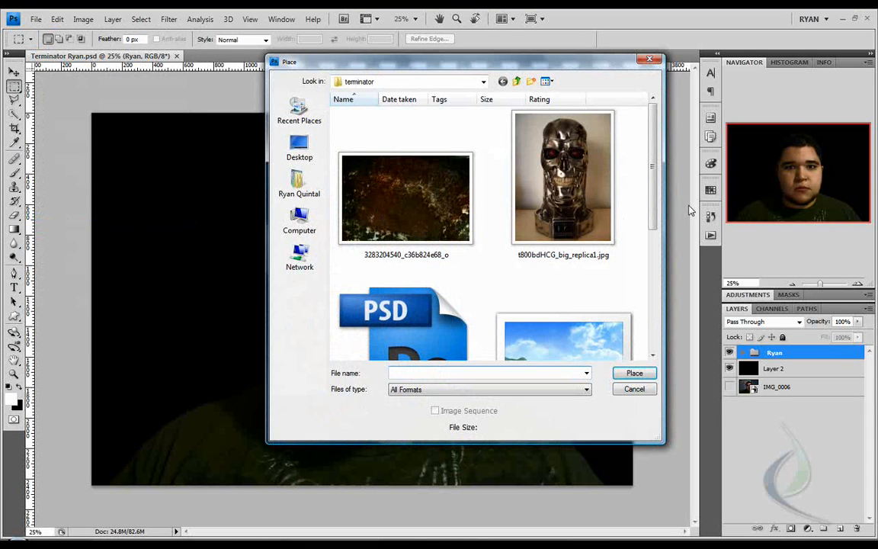
left_click_drag(651, 168, 653, 281)
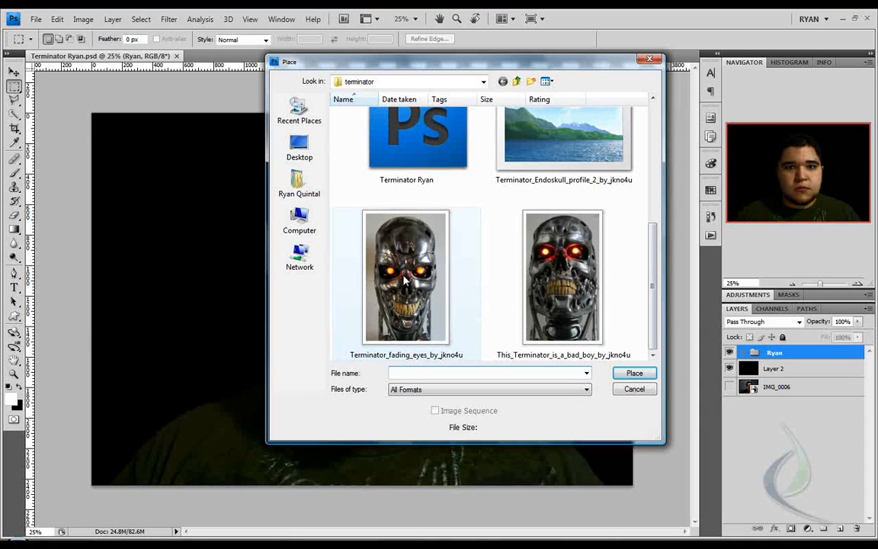
left_click(437, 299)
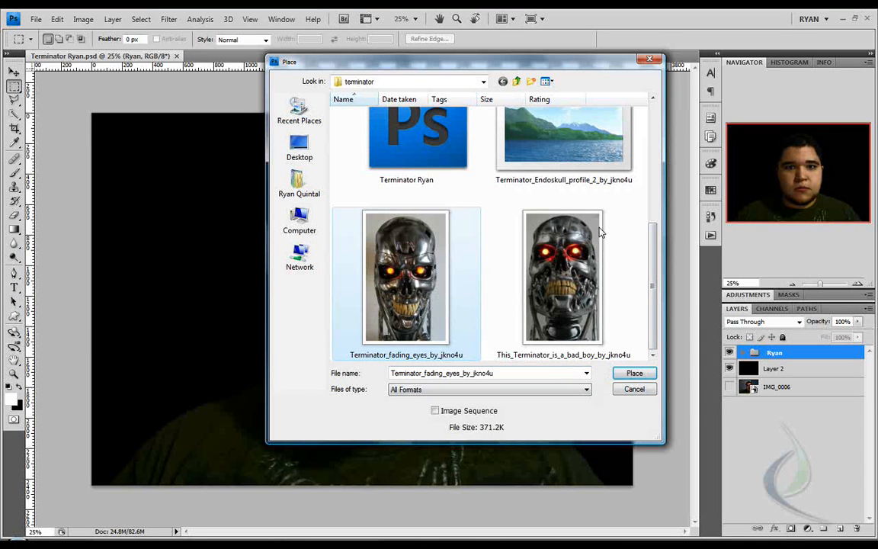
left_click(646, 372)
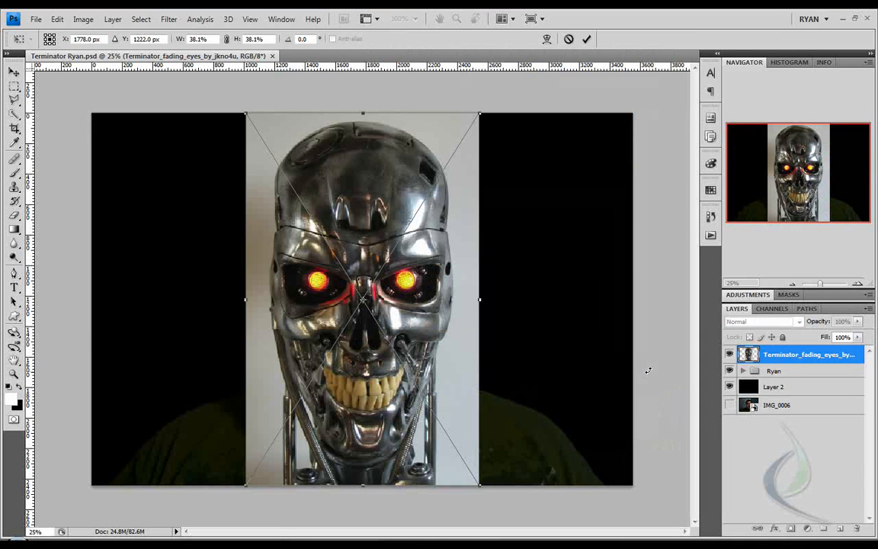
Lower the placed skull layer's fill to about 56% and move the skull over the face at about X 1853 px, Y 976 px
left_click_drag(454, 272, 412, 276)
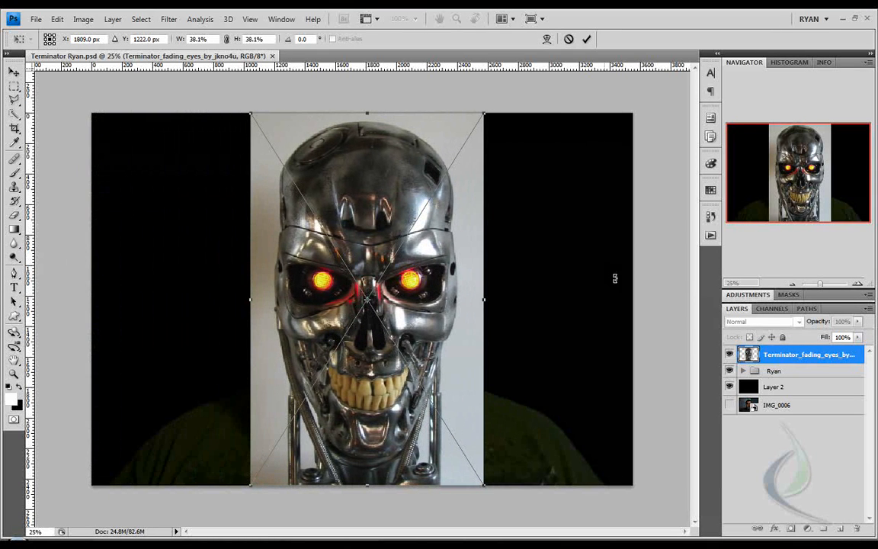
left_click(858, 341)
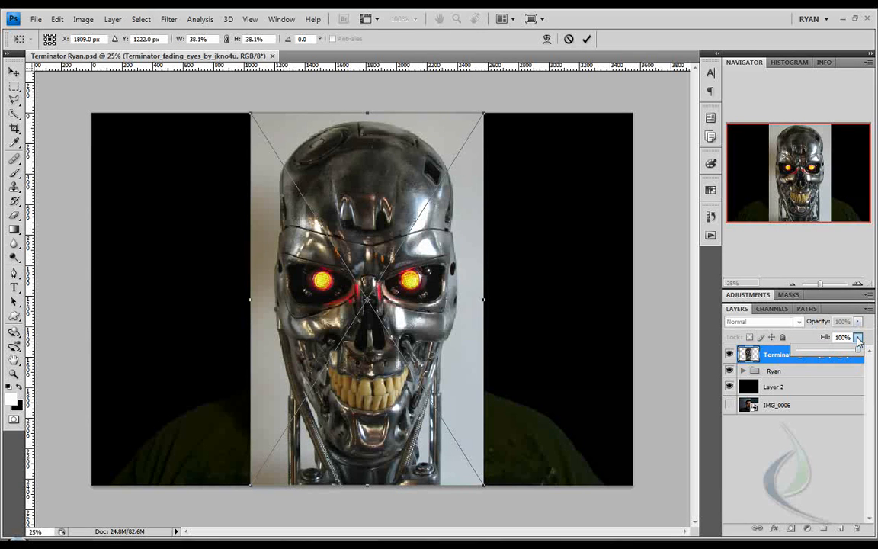
left_click_drag(858, 352, 831, 352)
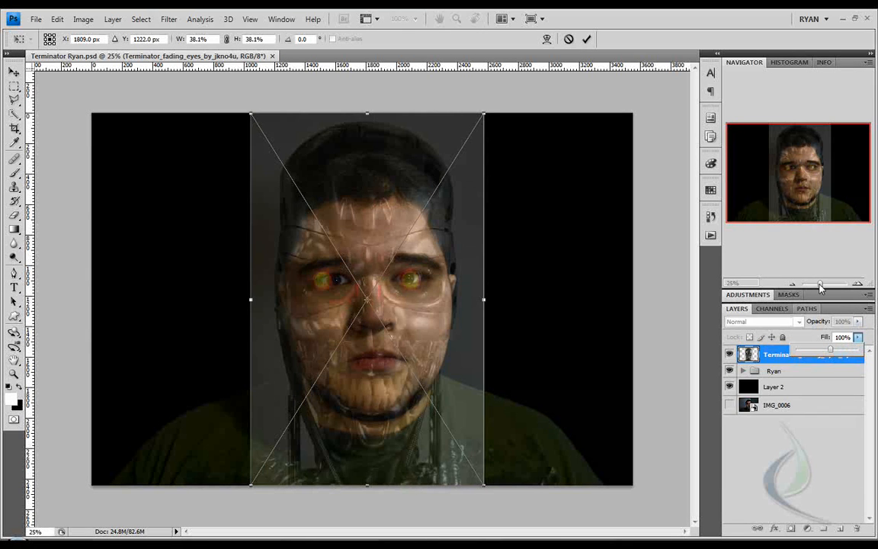
left_click(858, 284)
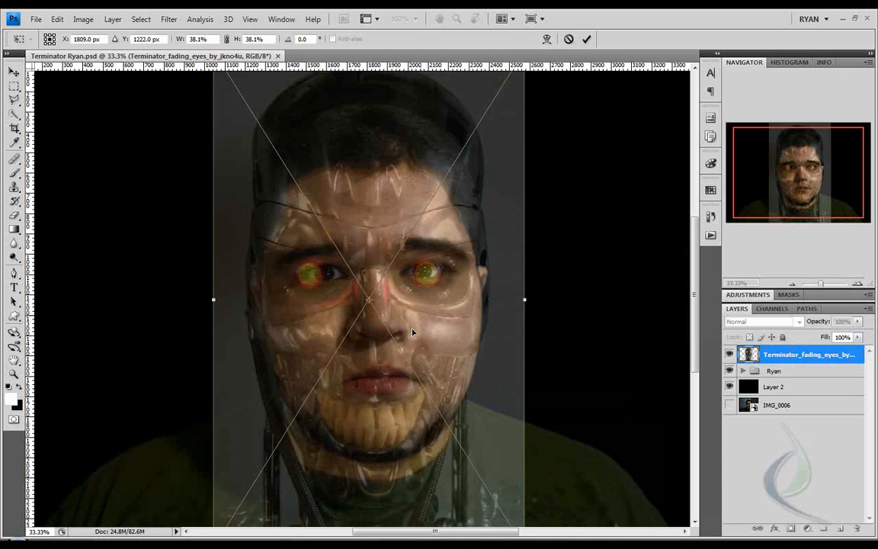
left_click_drag(387, 421, 396, 377)
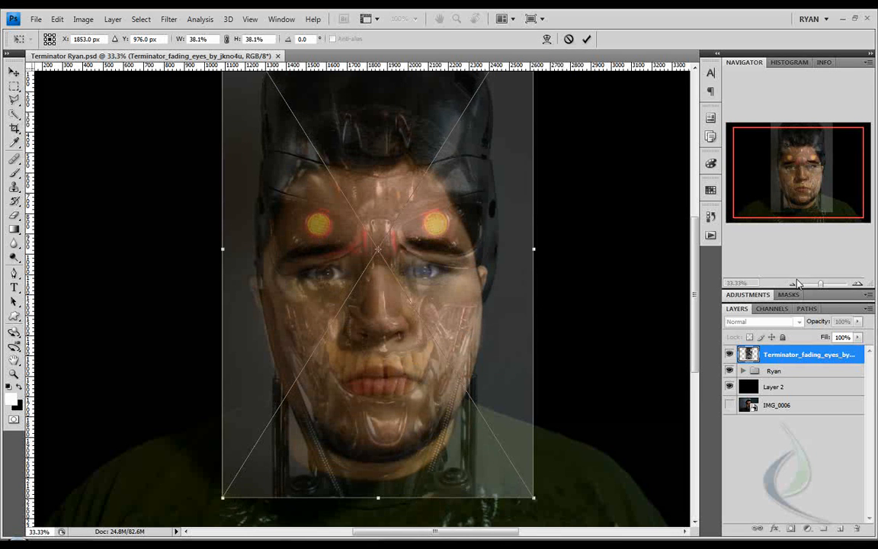
Scale the placed skull to about 33.4% width and 30.4% height so it fits the face
key("ctrl+minus")
left_click_drag(373, 78, 372, 152)
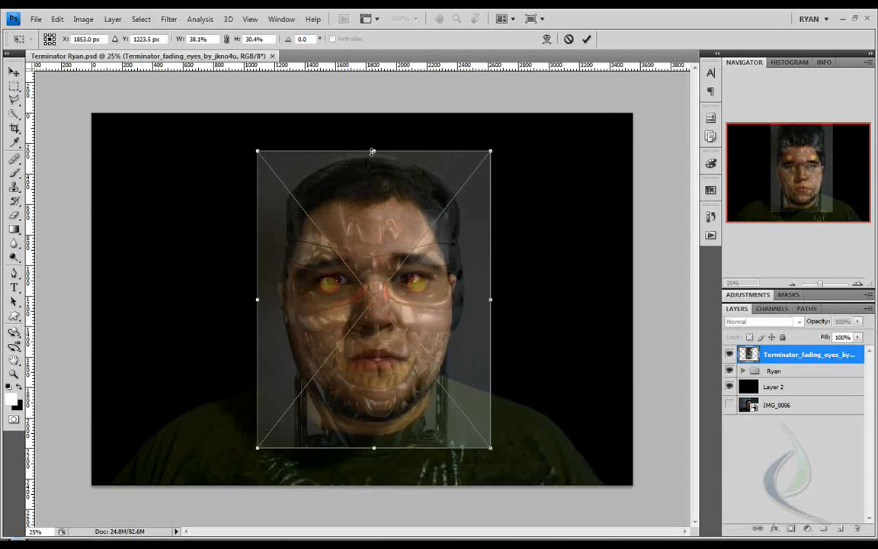
left_click(792, 284)
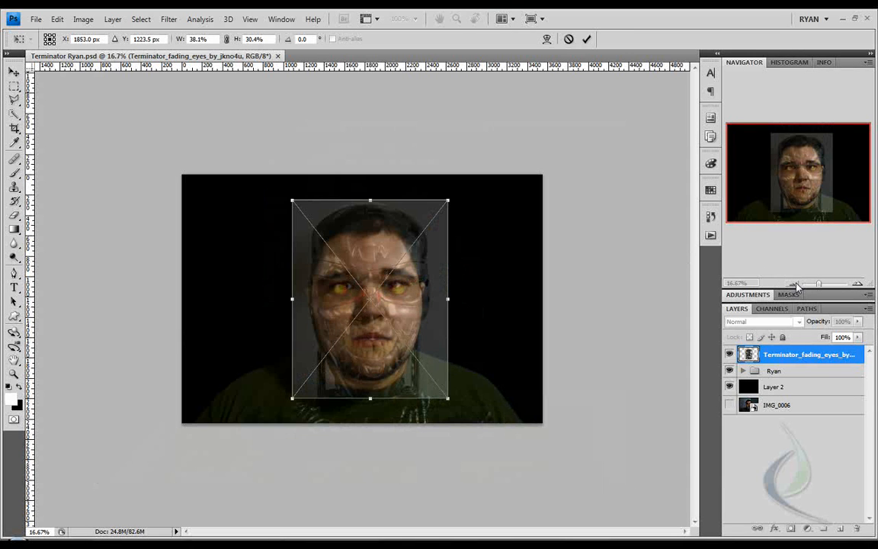
left_click(858, 284)
left_click(858, 284)
left_click_drag(532, 301, 501, 304)
Nudge the skull upward to about Y 1193.5 px to line its eyes up with the portrait's eyes
key("Up")
key("Up")
key("Up")
key("Up")
key("Up")
key("Up")
key("Up")
key("Up")
key("Up")
key("Up")
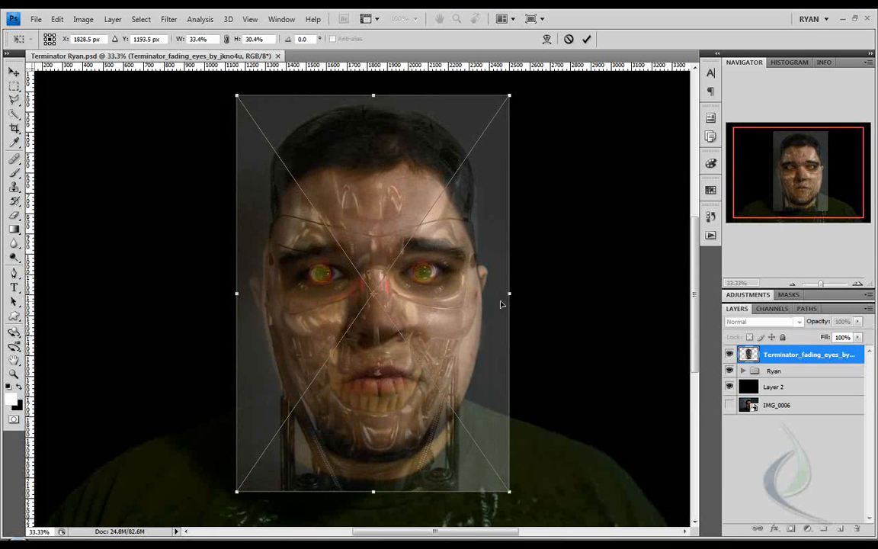
Shrink the skull to about 32.3% width and 28.2% height, nudge it to Y 1183.5 px, and commit the placement
left_click_drag(372, 97, 372, 112)
left_click_drag(510, 292, 506, 293)
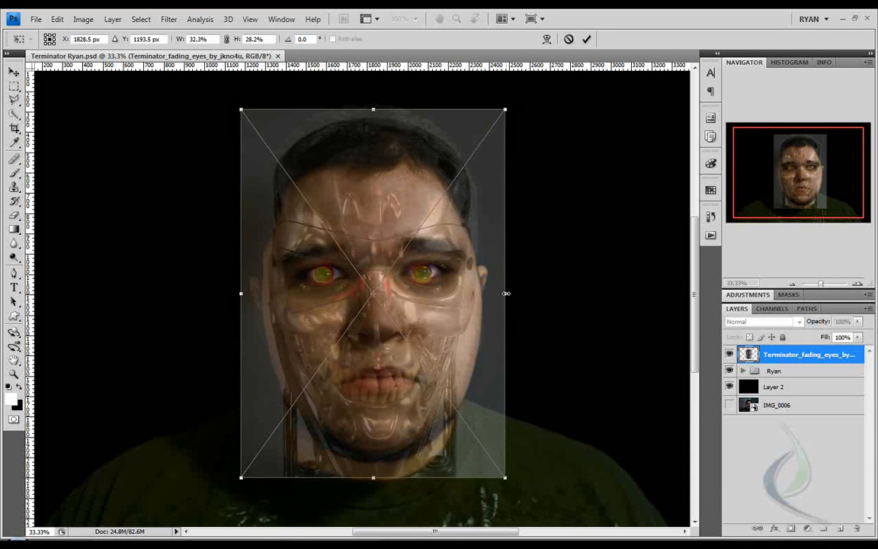
key("shift+Up")
key("shift+Up")
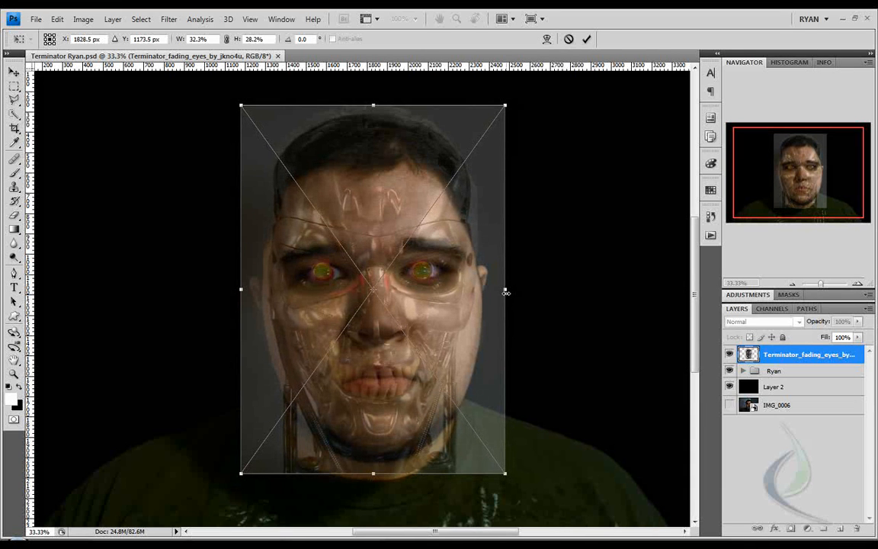
key("shift+Down")
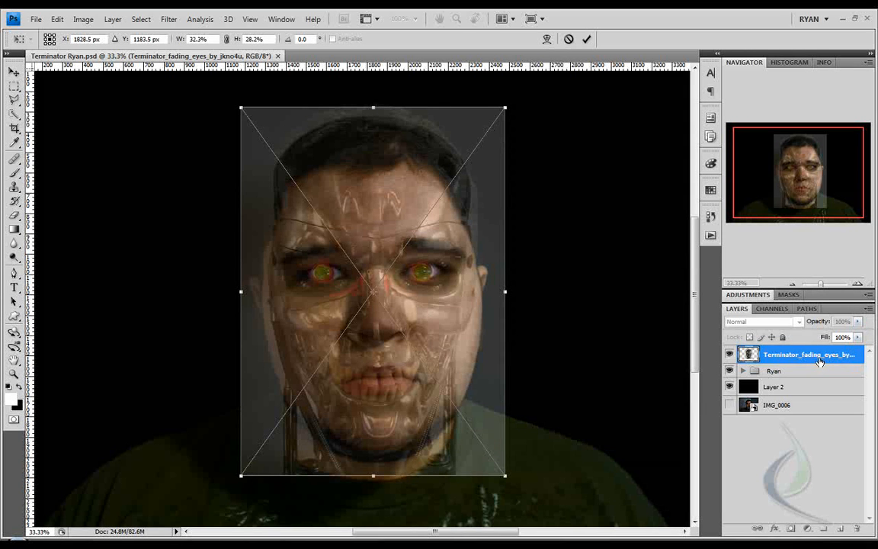
key("Return")
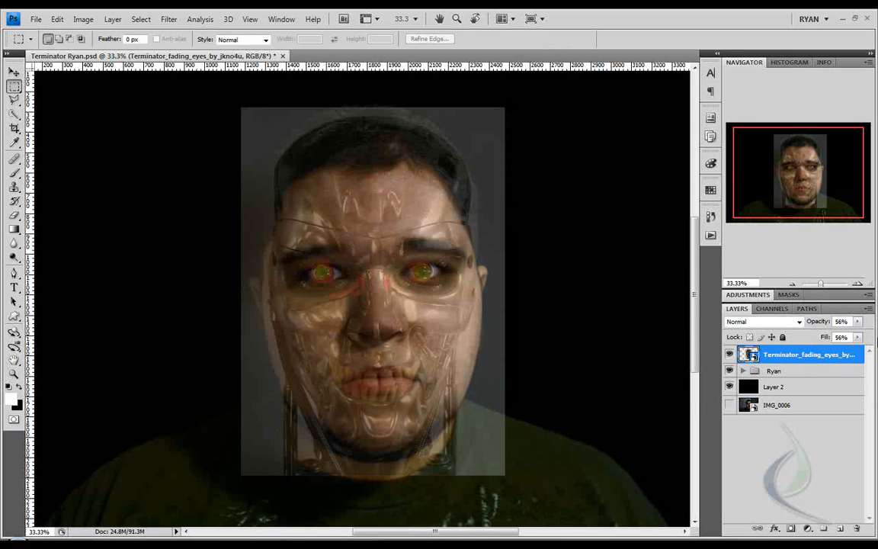
Set both the opacity and the fill of the skull layer to 100%
left_click(858, 322)
left_click_drag(839, 333, 867, 333)
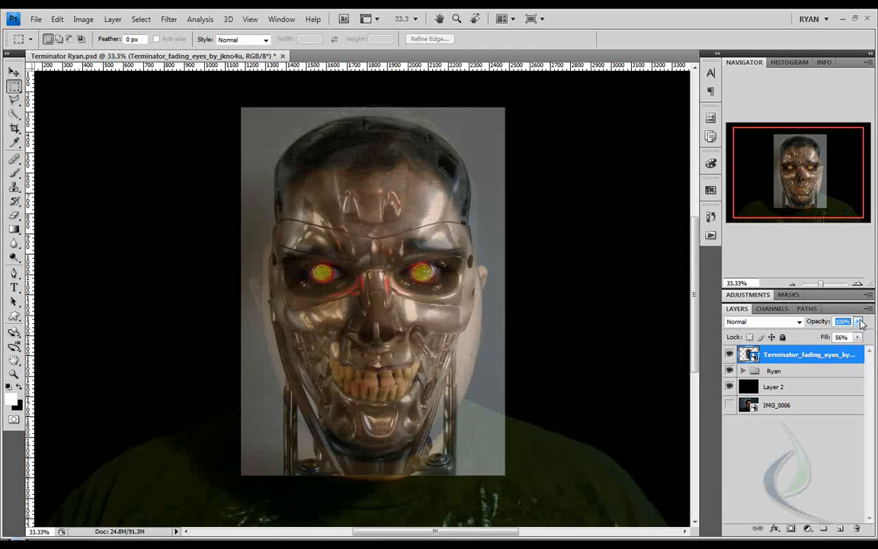
left_click(858, 337)
left_click_drag(852, 350, 867, 349)
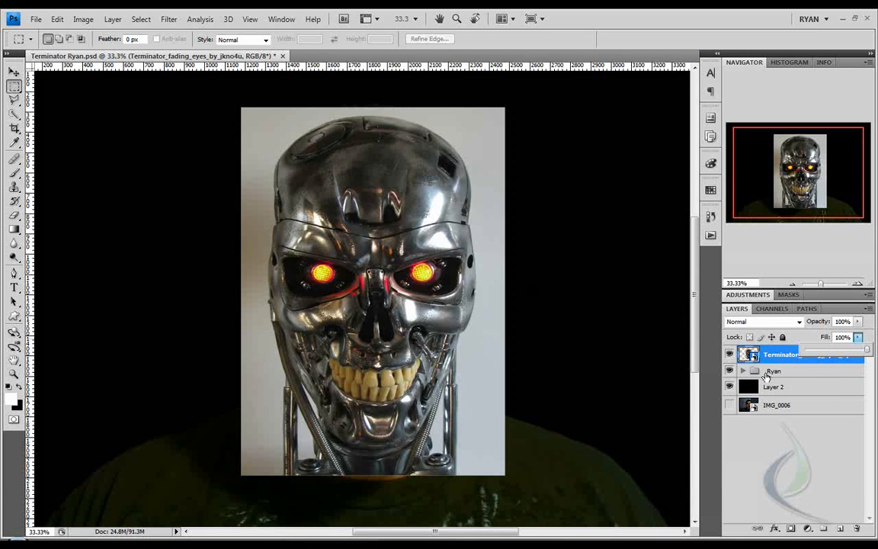
left_click(871, 340)
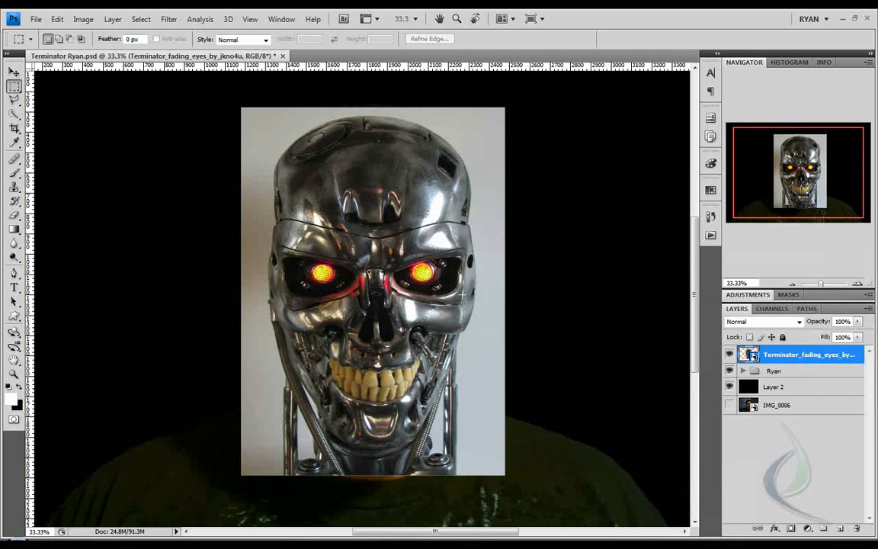
Add a layer mask to the skull layer and select the light background around the head with the Quick Selection tool
left_click(790, 528)
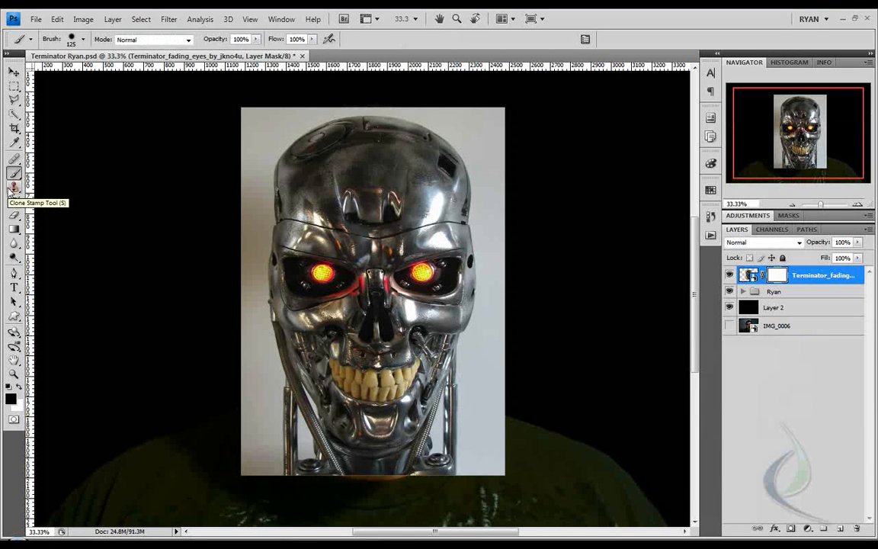
left_click(15, 116)
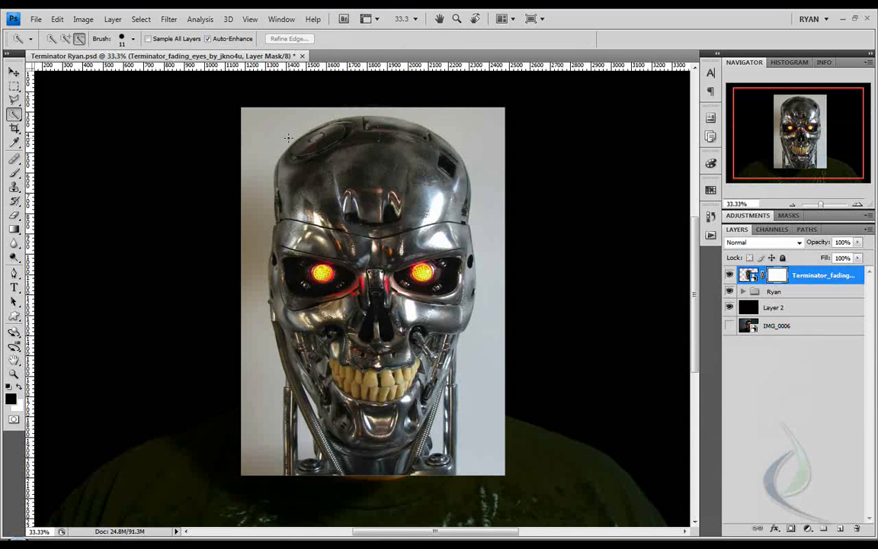
mouse_move(261, 404)
left_mouse_down()
mouse_move(252, 297)
mouse_move(259, 198)
mouse_move(299, 134)
mouse_move(362, 100)
mouse_move(472, 129)
mouse_move(494, 204)
mouse_move(480, 423)
left_mouse_up()
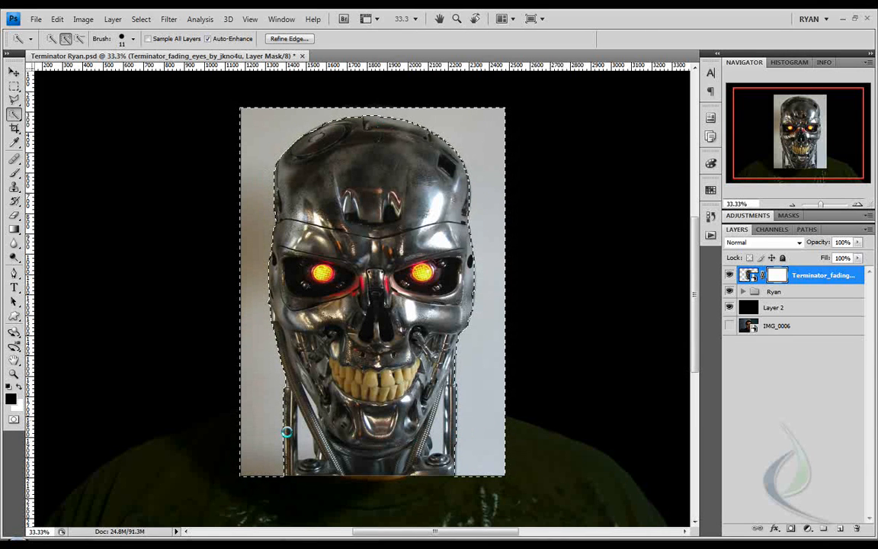
Add the background gaps between the neck rods on both sides to the selection
left_click_drag(305, 443, 305, 451)
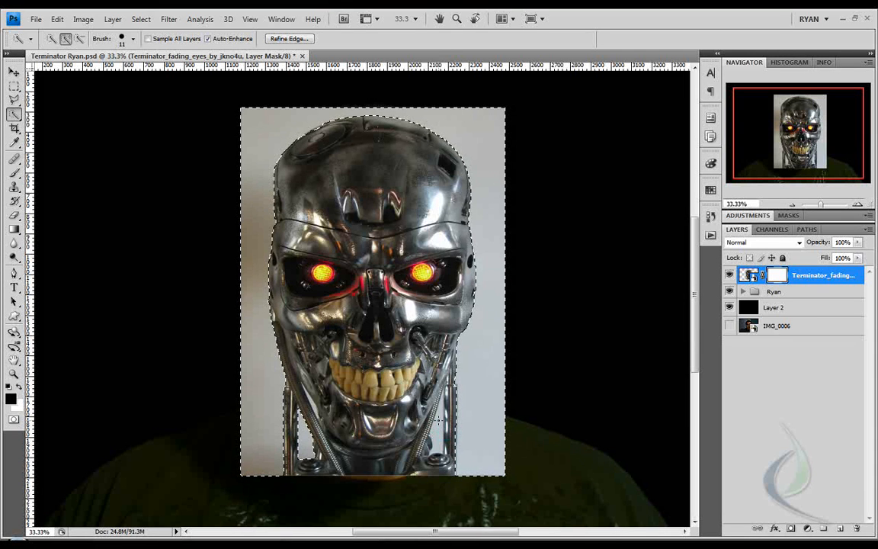
left_click_drag(440, 424, 440, 441)
key("alt")
Add the narrow background gap between the braided cable and the jaw to the selection with the Quick Selection tool
left_click(14, 375)
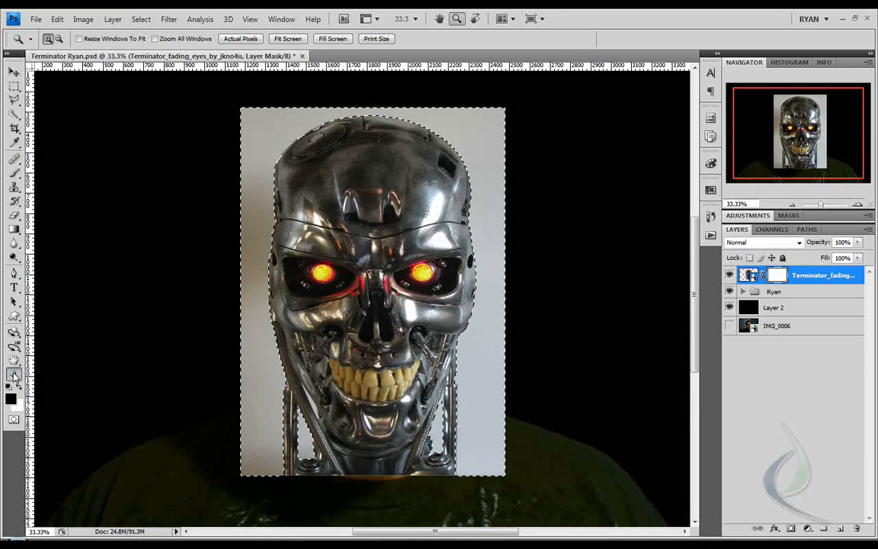
left_click_drag(278, 369, 345, 435)
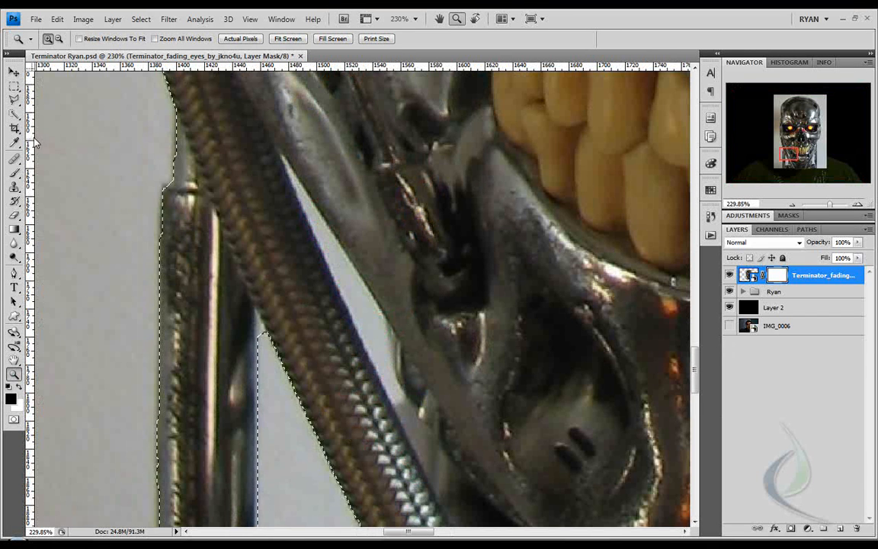
left_click(13, 171)
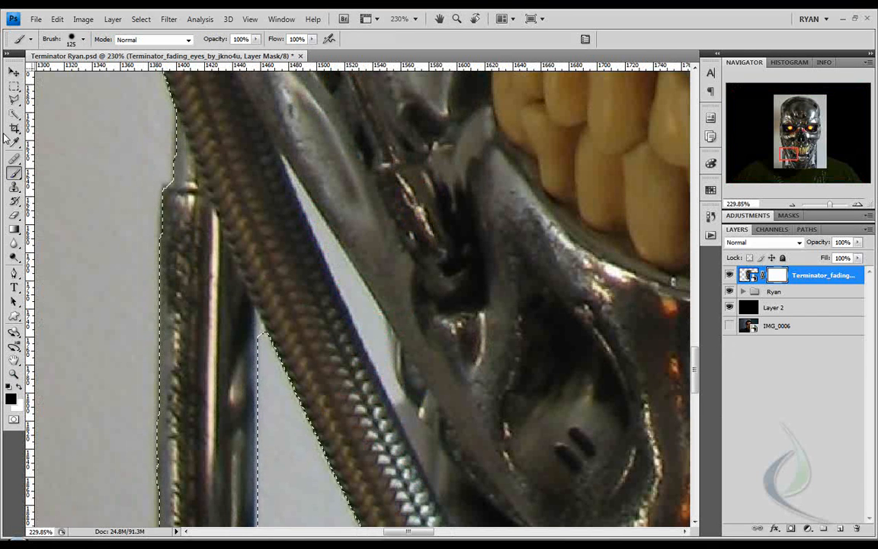
left_click(14, 114)
mouse_move(319, 228)
left_mouse_down()
mouse_move(378, 354)
mouse_move(416, 308)
left_mouse_up()
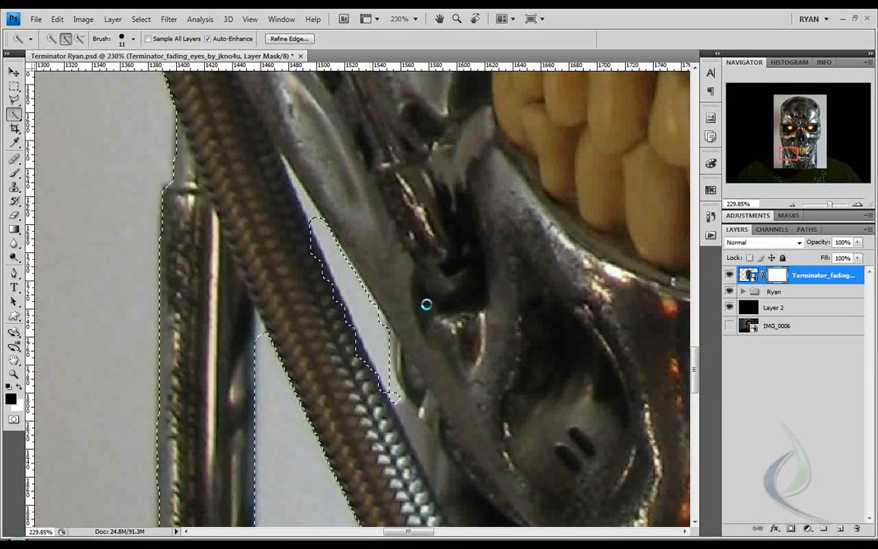
left_click(792, 204)
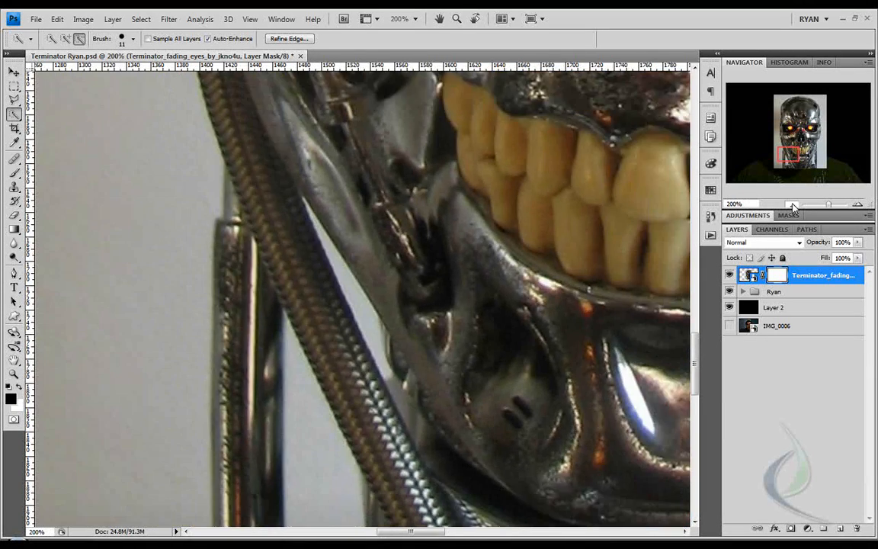
left_click(793, 205)
left_click(793, 204)
left_click(792, 205)
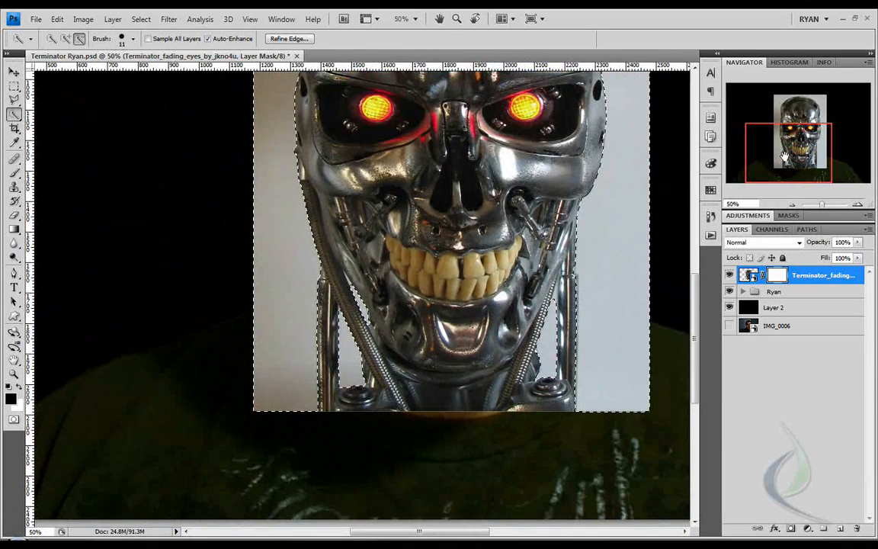
Refine the selection edge with radius 66.8 px, contrast 58%, smooth 80, feather 0 px and contract/expand +12%, previewing with the red overlay
left_click_drag(785, 157, 794, 141)
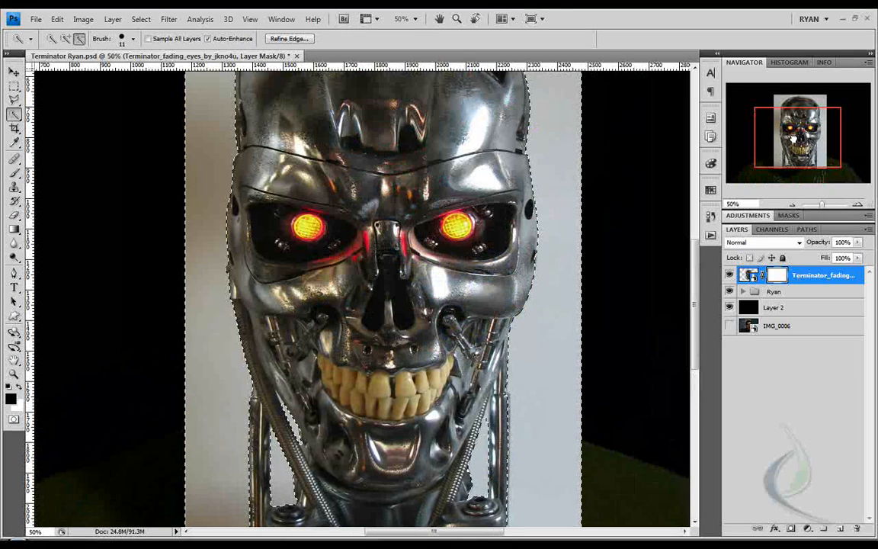
left_click(308, 40)
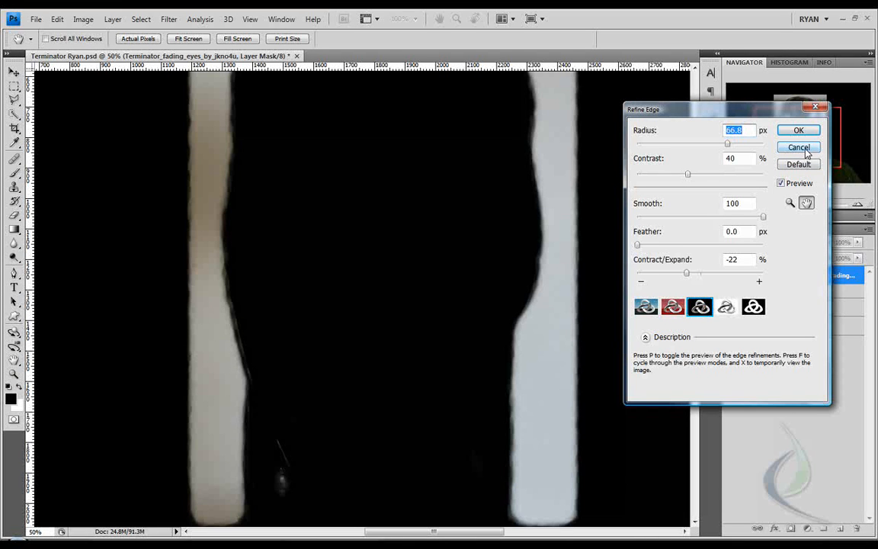
left_click(726, 306)
left_click(659, 308)
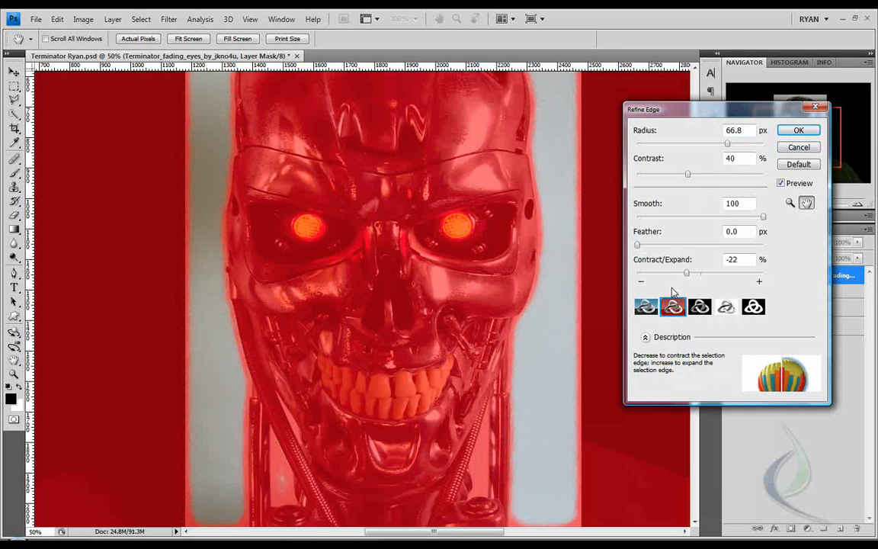
left_click(671, 306)
left_click(673, 306)
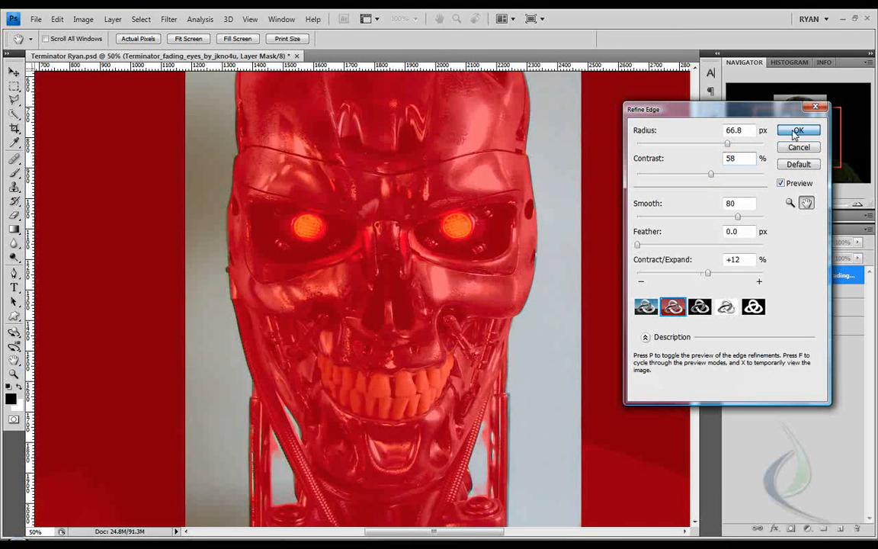
left_click(795, 131)
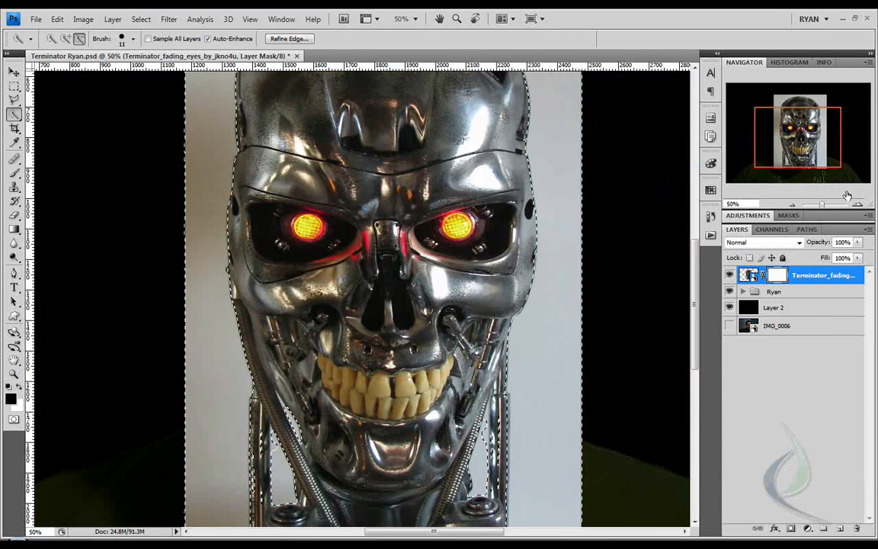
Turn the refined selection into a pixel mask on the skull layer and invert the mask to hide the light background
left_click(792, 204)
left_click(789, 214)
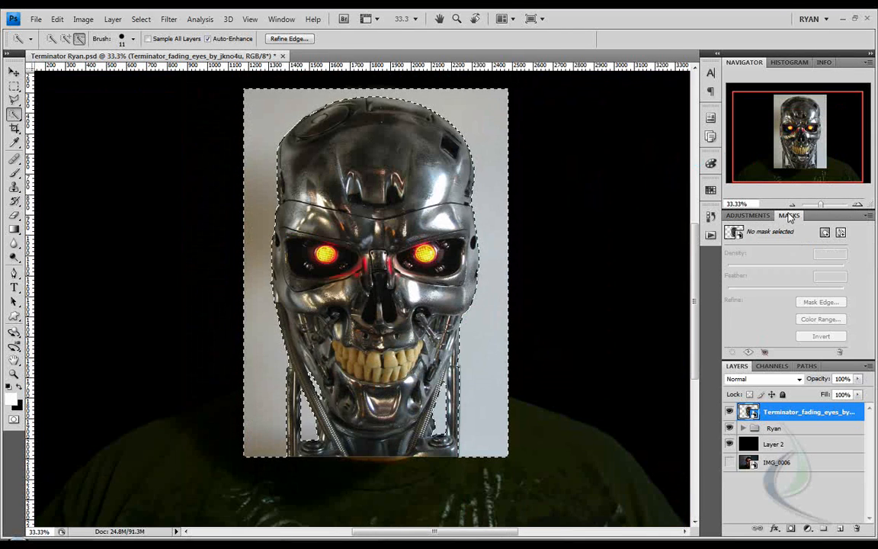
left_click(825, 235)
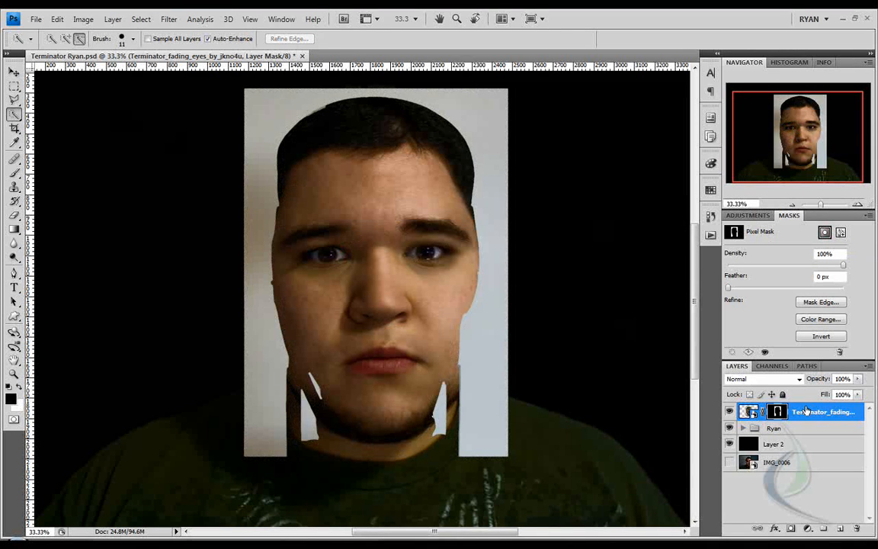
key("ctrl+i")
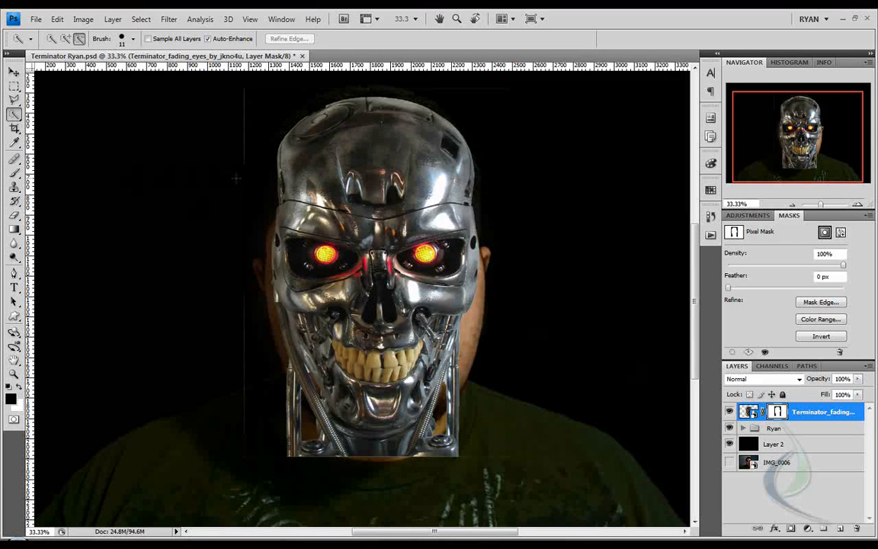
Display the skull layer's mask alone and select the white area surrounding the black rectangle with the Rectangular Marquee tool
left_click(793, 206)
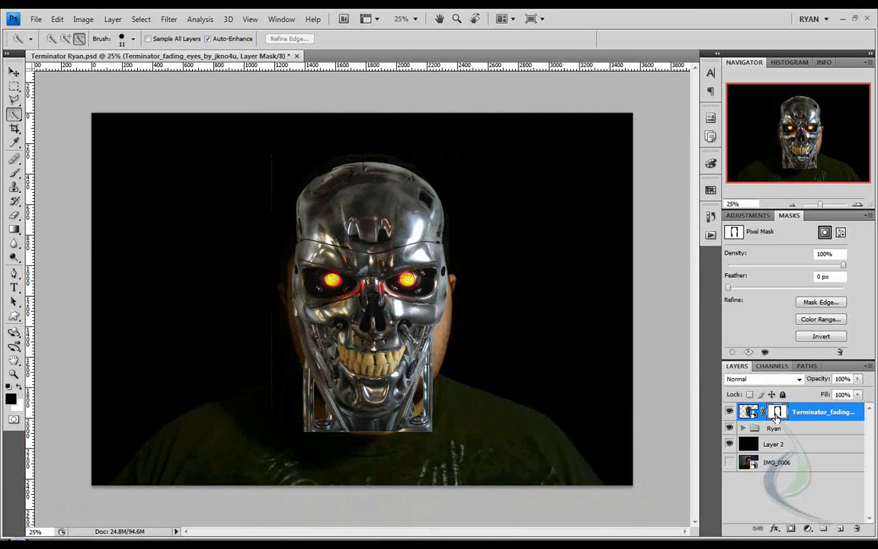
left_click(775, 412, "alt")
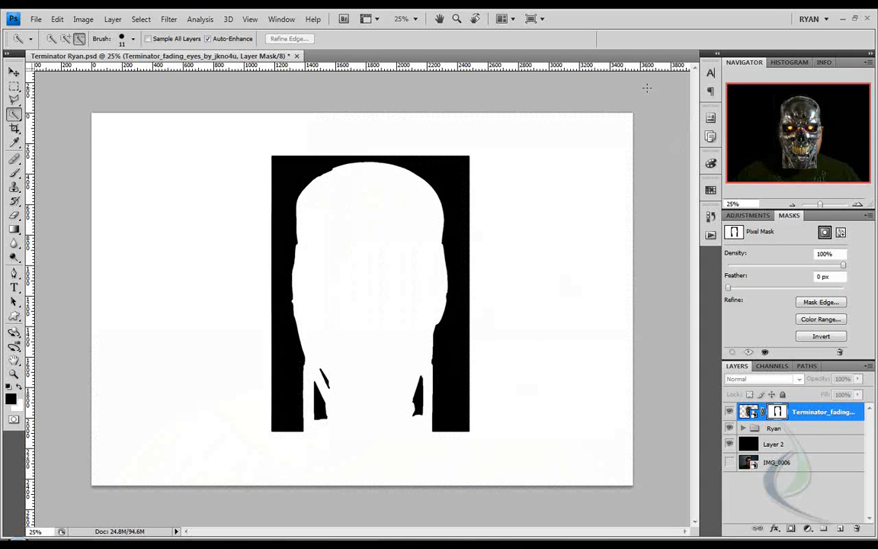
left_click_drag(469, 476, 478, 474)
left_click(15, 87)
left_click_drag(54, 93, 674, 157)
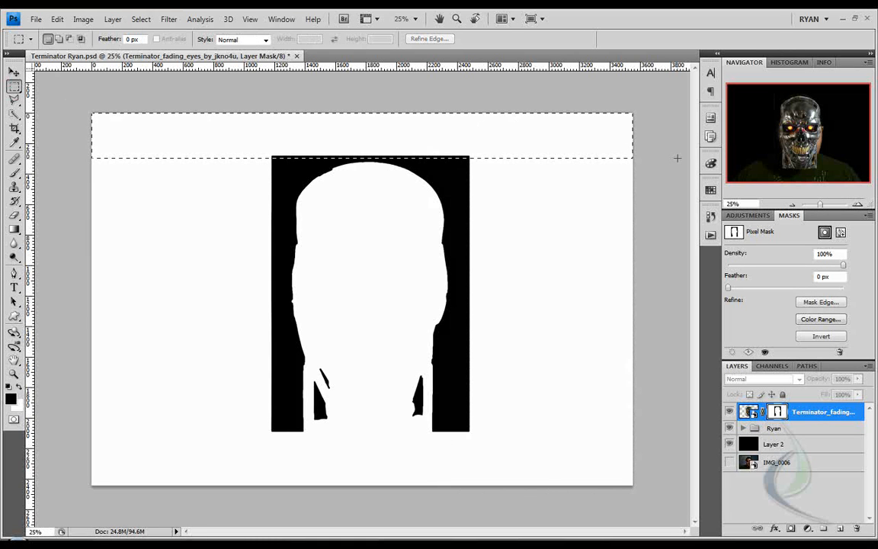
left_click_drag(663, 104, 467, 506)
left_click_drag(644, 508, 273, 144)
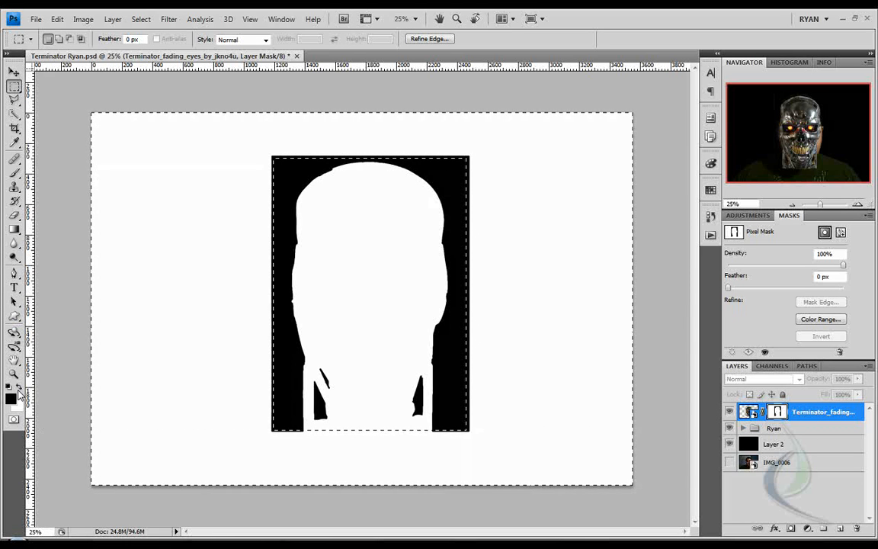
Fill the selected outer area of the mask with black, deselect, and return to the normal image view
left_click(20, 390)
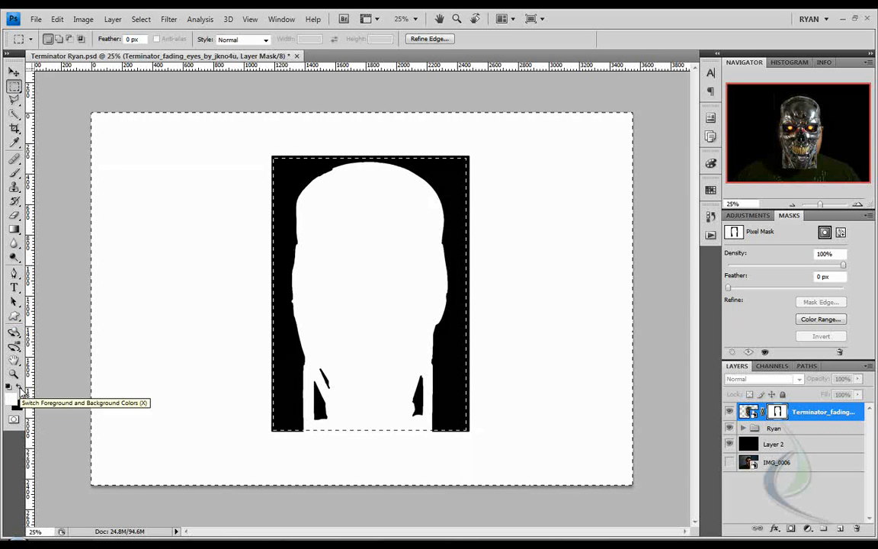
key("Delete")
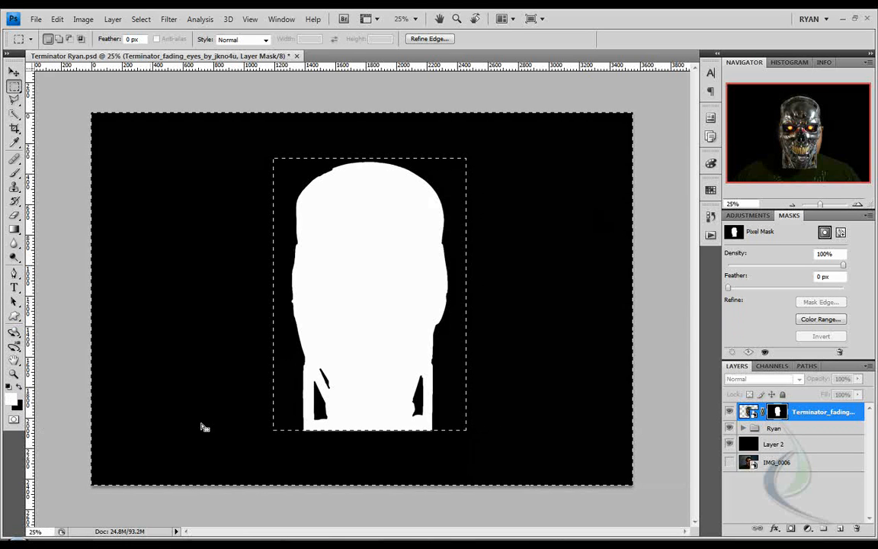
key("ctrl+d")
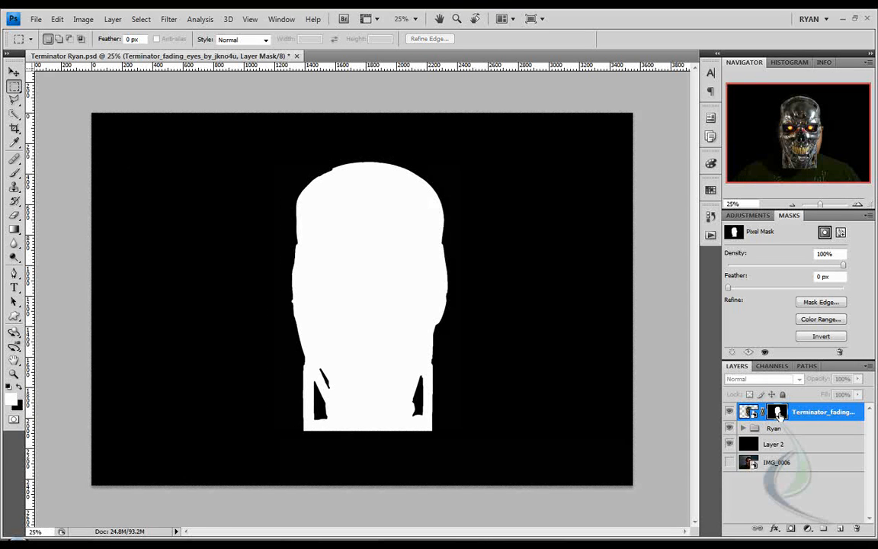
left_click(778, 414, "alt")
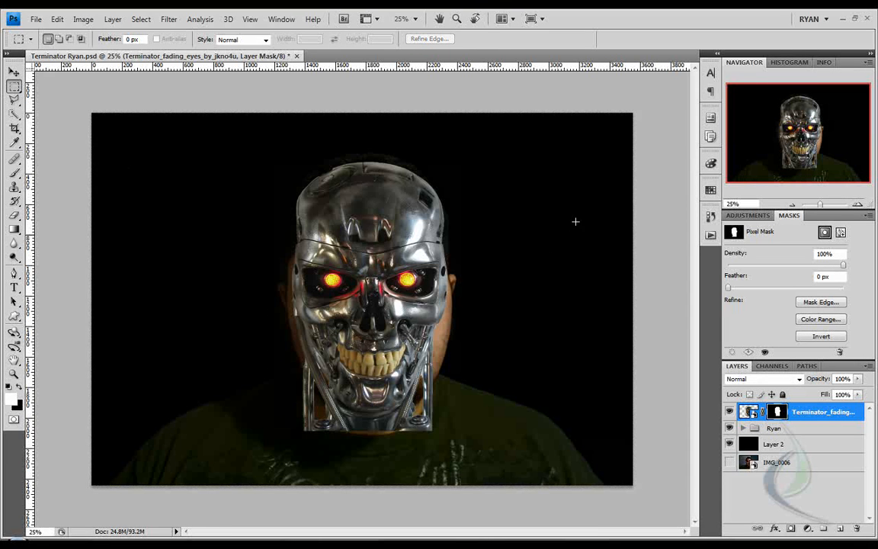
Paint black on the skull layer's mask with a 125 px brush to hide the neck rods and metal base below the jaw
left_click(857, 204)
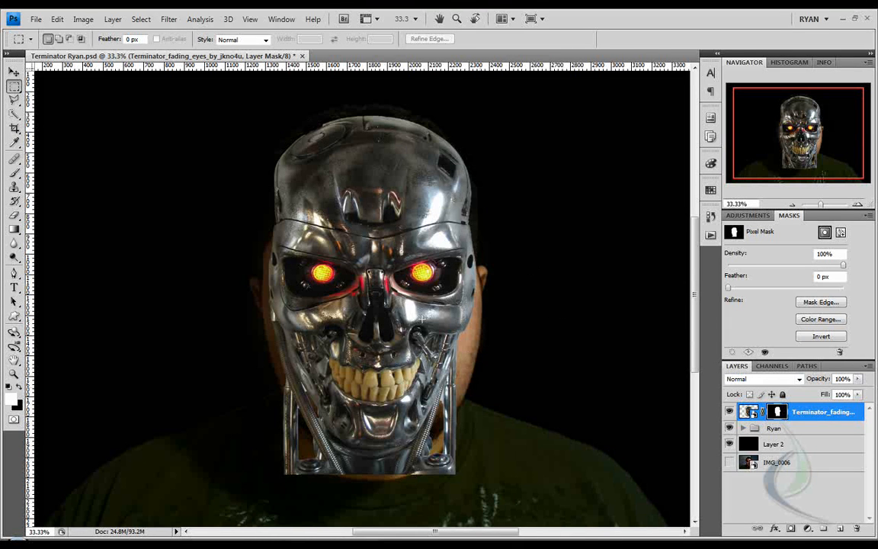
left_click(15, 174)
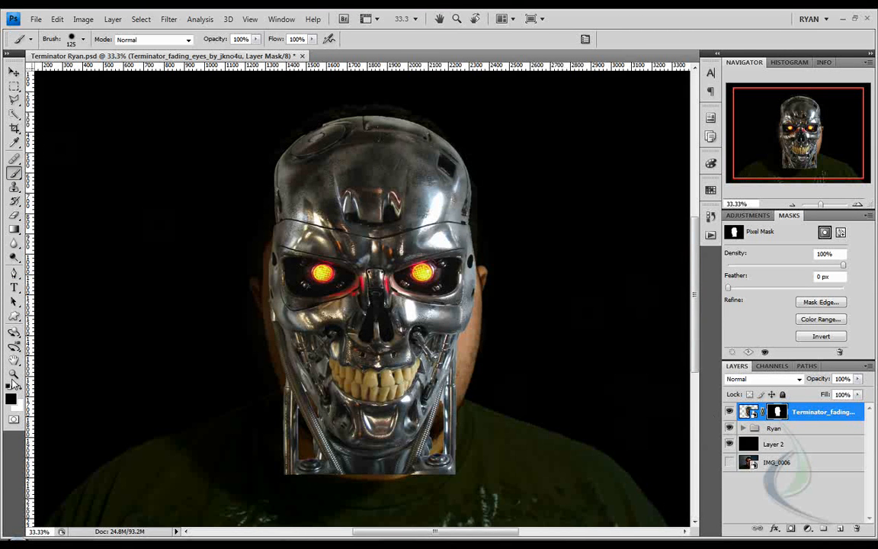
mouse_move(265, 453)
left_mouse_down()
mouse_move(282, 472)
mouse_move(345, 493)
mouse_move(266, 420)
mouse_move(361, 489)
mouse_move(297, 443)
mouse_move(270, 394)
mouse_move(319, 445)
mouse_move(397, 472)
mouse_move(436, 474)
mouse_move(332, 457)
mouse_move(416, 459)
mouse_move(462, 422)
mouse_move(456, 454)
left_mouse_up()
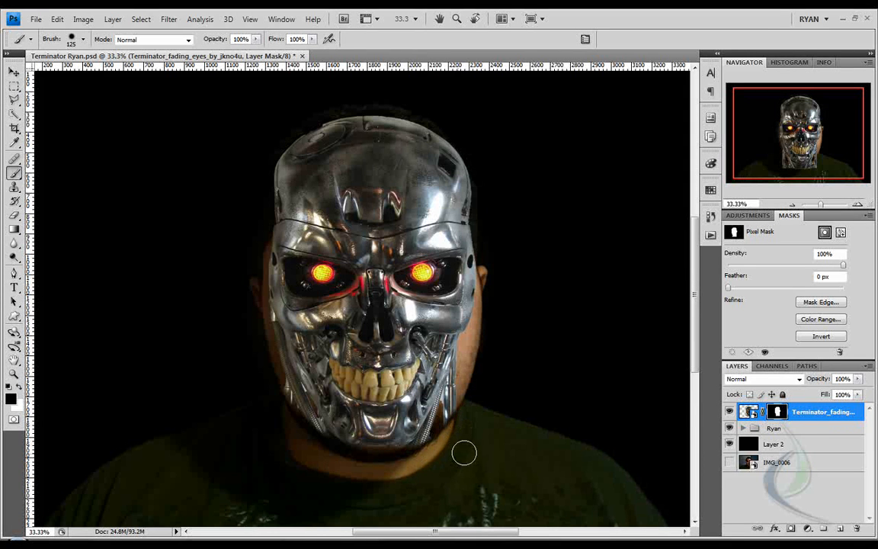
Mask out the skull over the man's chin, mouth, nose and eye on the image's right half, leaving the metal cheek piece
left_click(858, 204)
left_click_drag(835, 149, 814, 150)
mouse_move(586, 436)
left_mouse_down()
mouse_move(529, 416)
mouse_move(490, 467)
mouse_move(506, 463)
mouse_move(526, 387)
mouse_move(476, 366)
mouse_move(435, 402)
mouse_move(454, 408)
mouse_move(401, 391)
mouse_move(387, 412)
mouse_move(390, 404)
mouse_move(401, 416)
mouse_move(457, 428)
mouse_move(441, 443)
mouse_move(377, 412)
mouse_move(414, 441)
mouse_move(369, 389)
mouse_move(438, 435)
mouse_move(399, 512)
mouse_move(422, 470)
mouse_move(441, 514)
left_mouse_up()
mouse_move(577, 244)
left_mouse_down()
mouse_move(564, 222)
mouse_move(518, 253)
mouse_move(541, 249)
mouse_move(541, 235)
mouse_move(477, 215)
mouse_move(454, 228)
mouse_move(486, 211)
mouse_move(520, 211)
mouse_move(457, 207)
mouse_move(429, 216)
mouse_move(429, 225)
mouse_move(436, 221)
mouse_move(428, 249)
mouse_move(495, 227)
mouse_move(484, 237)
mouse_move(499, 248)
mouse_move(493, 262)
mouse_move(406, 248)
mouse_move(423, 332)
mouse_move(362, 332)
mouse_move(380, 310)
mouse_move(366, 316)
mouse_move(386, 286)
mouse_move(391, 258)
mouse_move(375, 294)
mouse_move(403, 293)
left_mouse_up()
mouse_move(402, 242)
left_mouse_down()
mouse_move(360, 215)
mouse_move(347, 235)
mouse_move(411, 176)
mouse_move(550, 196)
left_mouse_up()
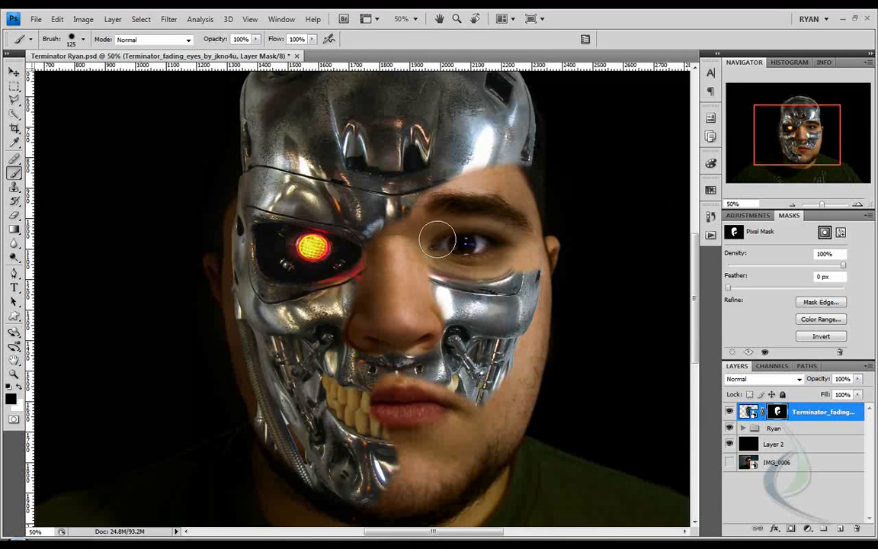
mouse_move(399, 337)
left_mouse_down()
mouse_move(419, 361)
mouse_move(427, 339)
mouse_move(431, 378)
mouse_move(446, 388)
mouse_move(431, 334)
left_mouse_up()
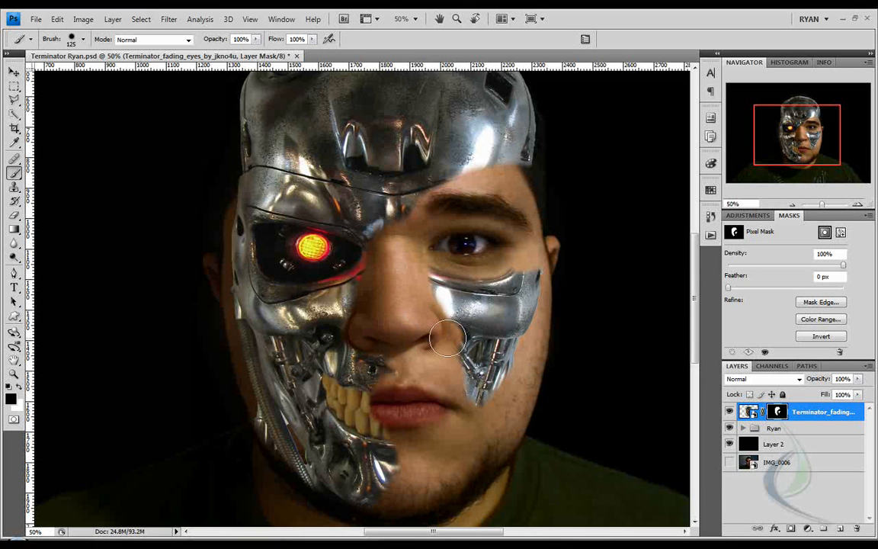
Mask out the top of the skull over the hair and forehead, leaving a jagged metal patch above the glowing eye
mouse_move(487, 164)
left_mouse_down()
mouse_move(500, 248)
mouse_move(522, 181)
mouse_move(533, 178)
mouse_move(544, 203)
mouse_move(509, 143)
mouse_move(439, 107)
mouse_move(367, 97)
mouse_move(293, 128)
mouse_move(255, 192)
mouse_move(256, 166)
mouse_move(251, 250)
mouse_move(270, 229)
mouse_move(288, 233)
mouse_move(264, 193)
left_mouse_up()
mouse_move(402, 112)
left_mouse_down()
mouse_move(449, 132)
mouse_move(424, 145)
mouse_move(426, 165)
mouse_move(481, 146)
mouse_move(446, 194)
mouse_move(444, 177)
mouse_move(425, 184)
mouse_move(420, 204)
mouse_move(443, 248)
mouse_move(475, 256)
mouse_move(492, 147)
mouse_move(532, 256)
mouse_move(472, 227)
left_mouse_up()
mouse_move(463, 154)
left_mouse_down()
mouse_move(438, 112)
mouse_move(409, 156)
mouse_move(419, 165)
mouse_move(393, 128)
mouse_move(404, 108)
mouse_move(402, 137)
mouse_move(423, 159)
mouse_move(412, 161)
mouse_move(396, 103)
mouse_move(366, 117)
mouse_move(385, 138)
mouse_move(377, 141)
mouse_move(371, 129)
mouse_move(332, 159)
mouse_move(373, 144)
mouse_move(382, 170)
mouse_move(408, 160)
mouse_move(335, 128)
mouse_move(259, 179)
mouse_move(314, 150)
mouse_move(282, 192)
mouse_move(352, 137)
mouse_move(384, 162)
left_mouse_up()
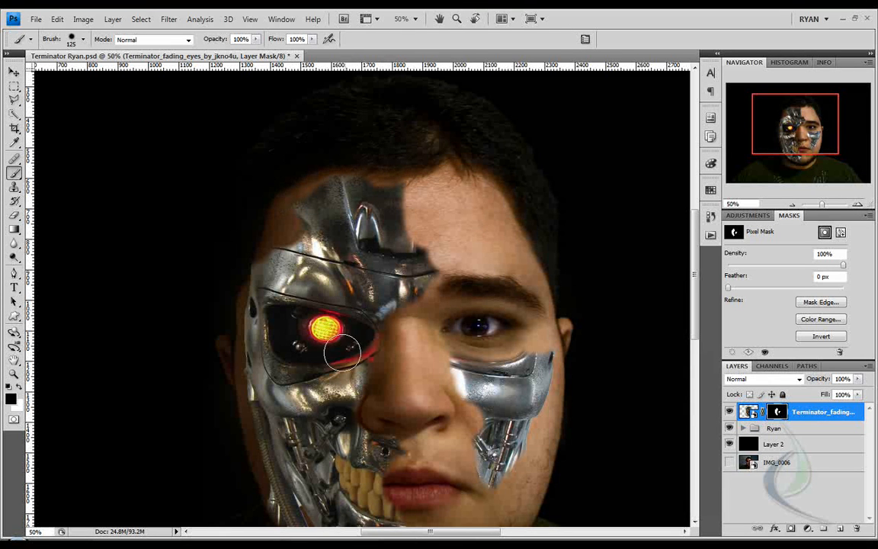
Mask out the skull's outer edge around the temple and brow on the glowing-eye side
scroll(349, 290, "down", 3)
left_click_drag(250, 141, 223, 200)
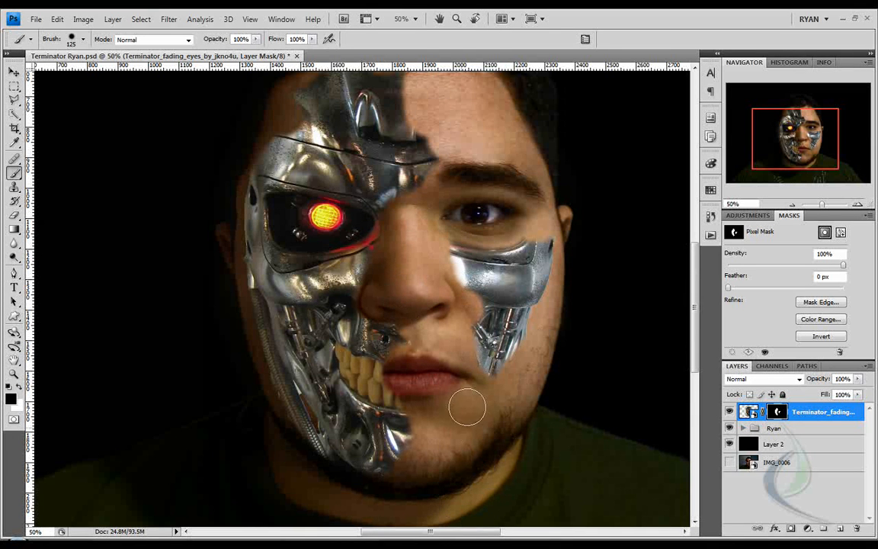
left_click_drag(478, 202, 457, 227)
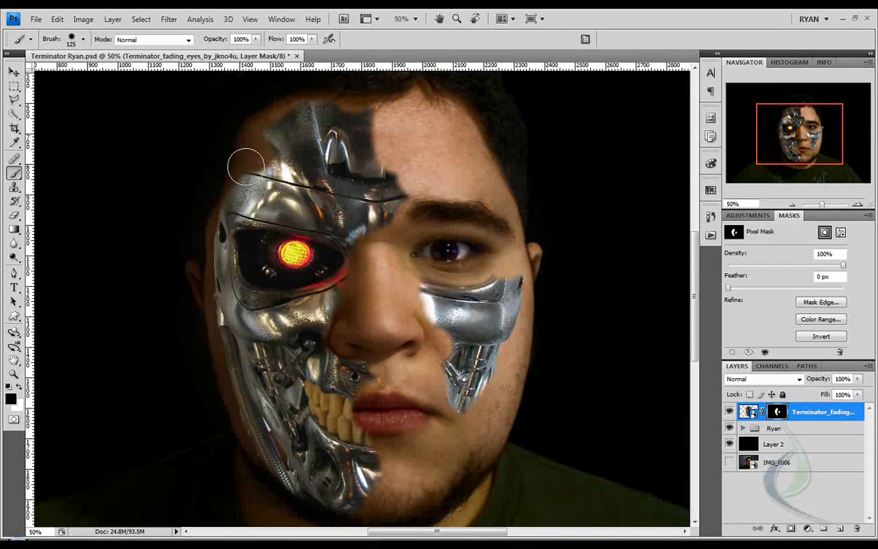
left_click_drag(251, 166, 228, 149)
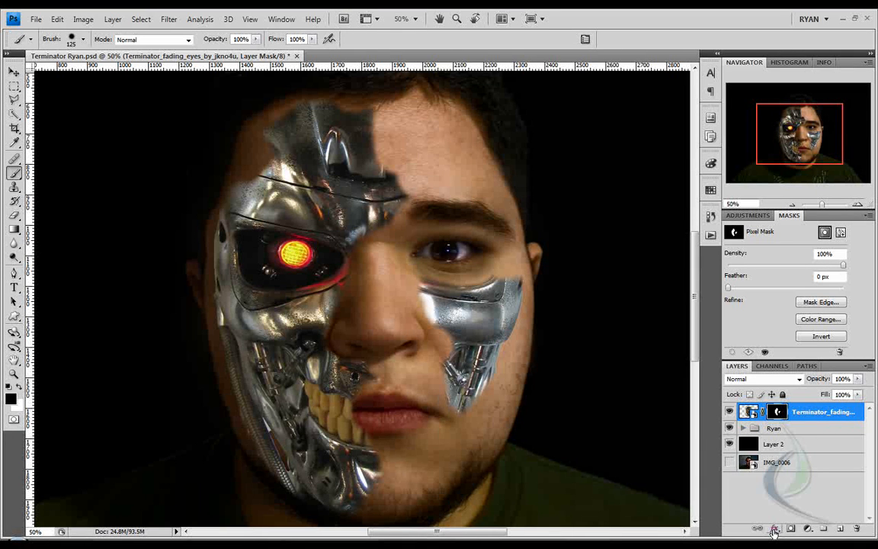
Add an Inner Shadow style to the skull layer and set its opacity to 100%
left_click(752, 413)
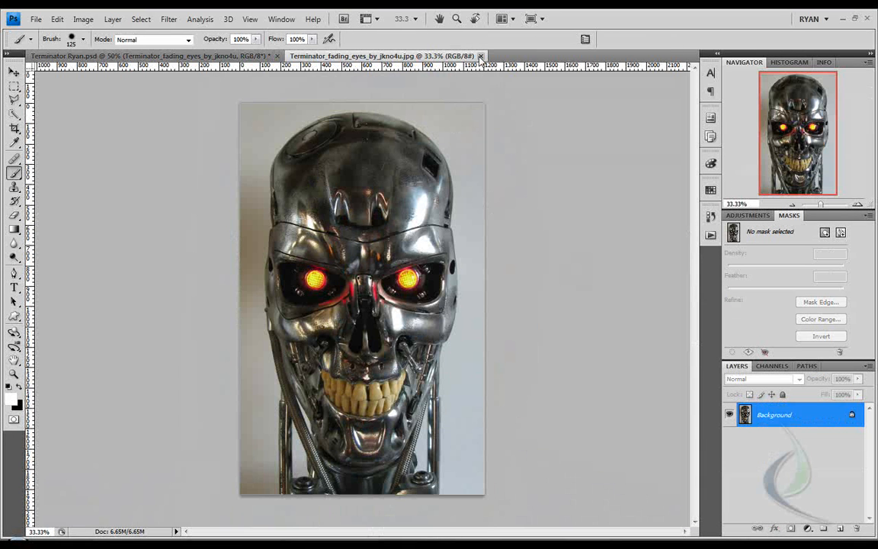
left_click(480, 56)
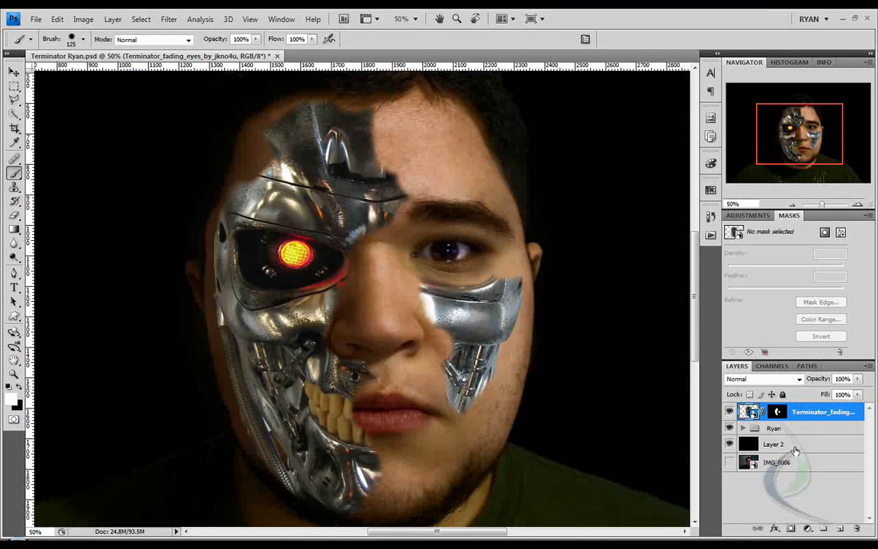
left_click(773, 528)
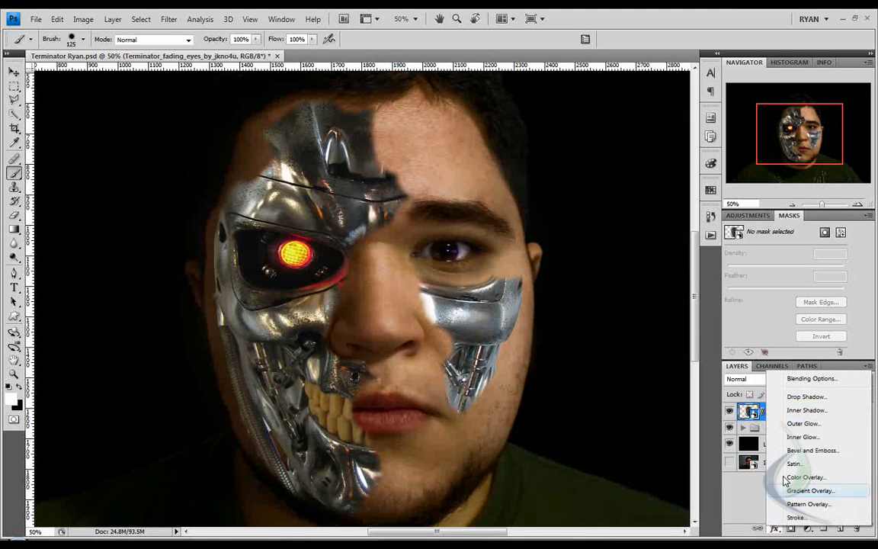
left_click(808, 410)
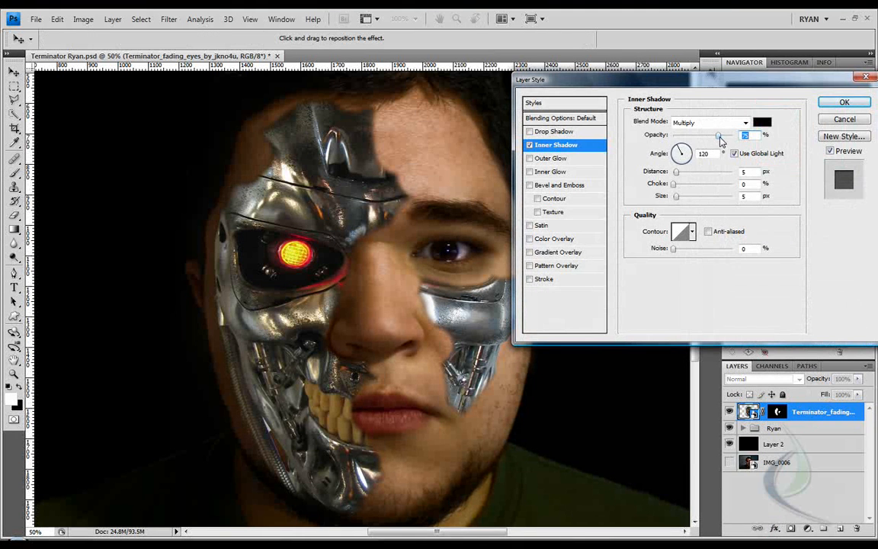
left_click_drag(707, 89, 685, 84)
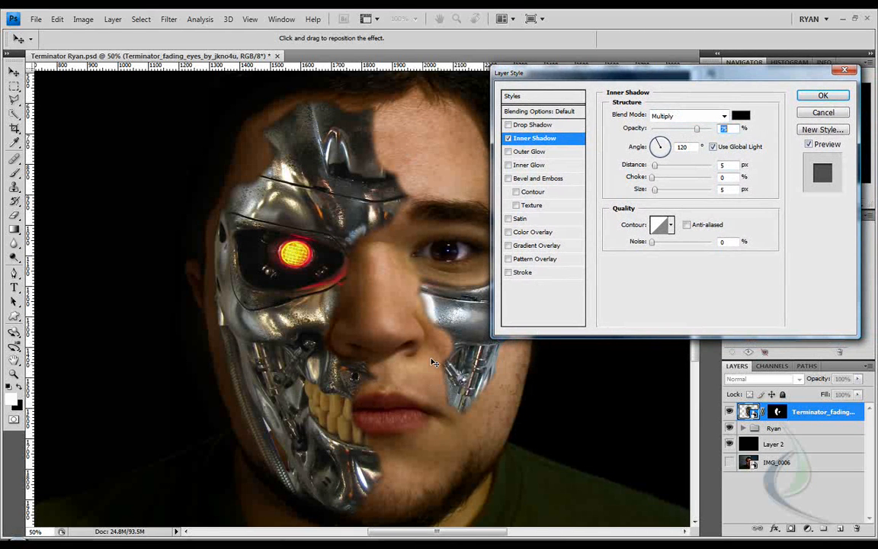
left_click_drag(698, 129, 720, 131)
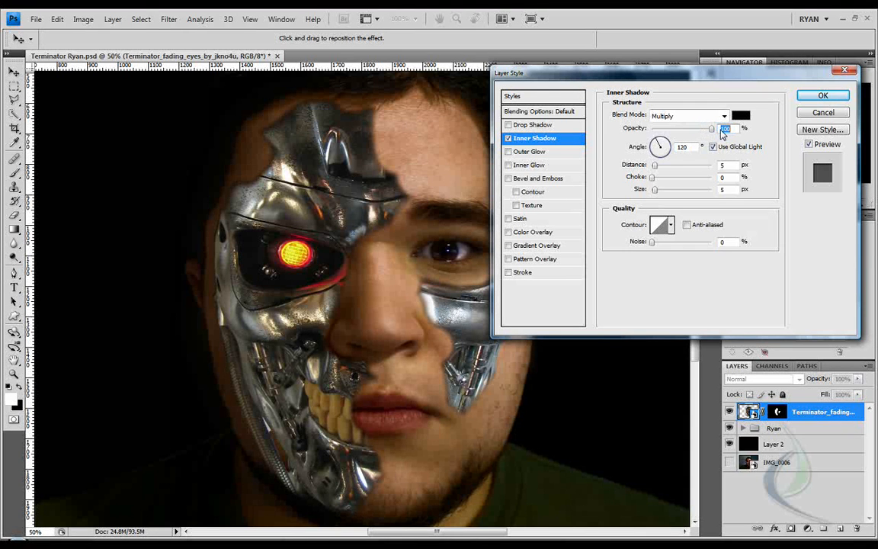
Set the inner shadow's distance to 12 px, size to 27 px and noise to 7%
left_click(719, 165)
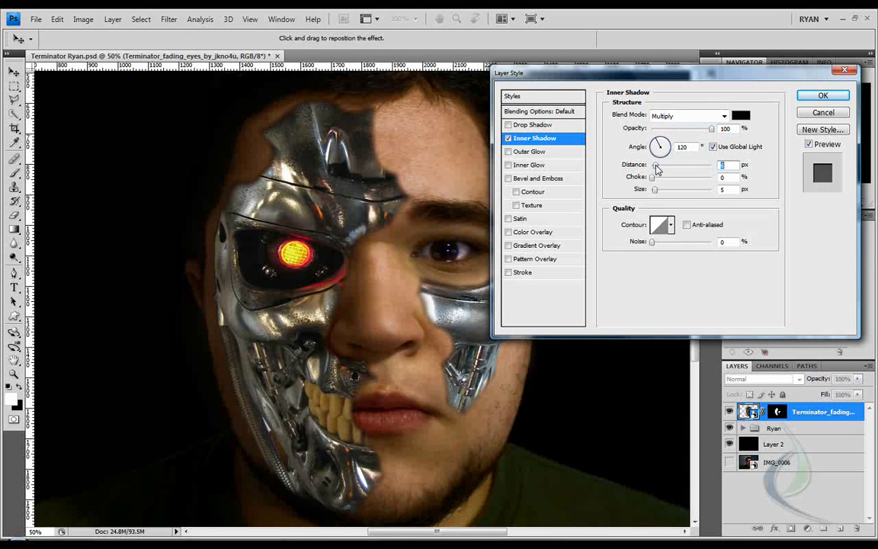
left_click_drag(656, 167, 661, 169)
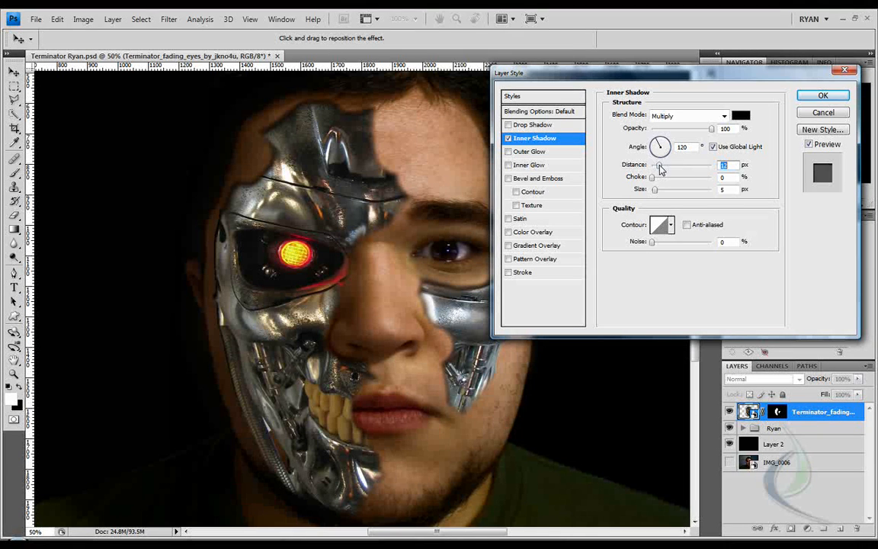
left_click_drag(656, 191, 661, 190)
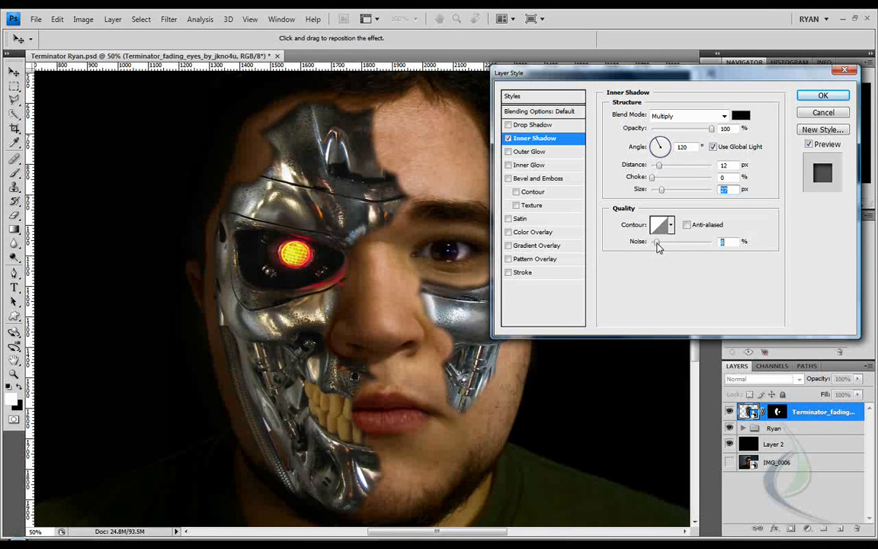
left_click_drag(656, 243, 656, 244)
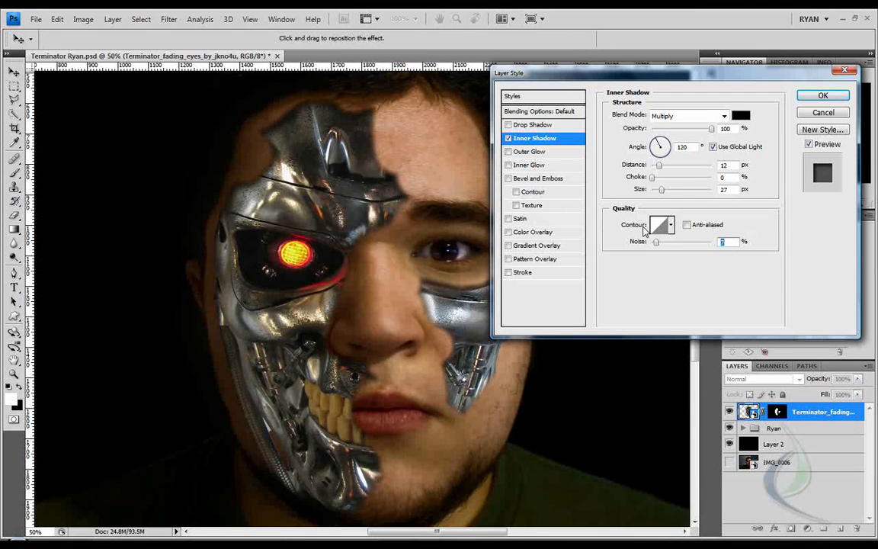
Set the inner shadow's noise to 5% and add an Inner Glow style to the skull layer
mouse_move(662, 246)
left_mouse_down()
mouse_move(715, 244)
mouse_move(655, 249)
left_mouse_up()
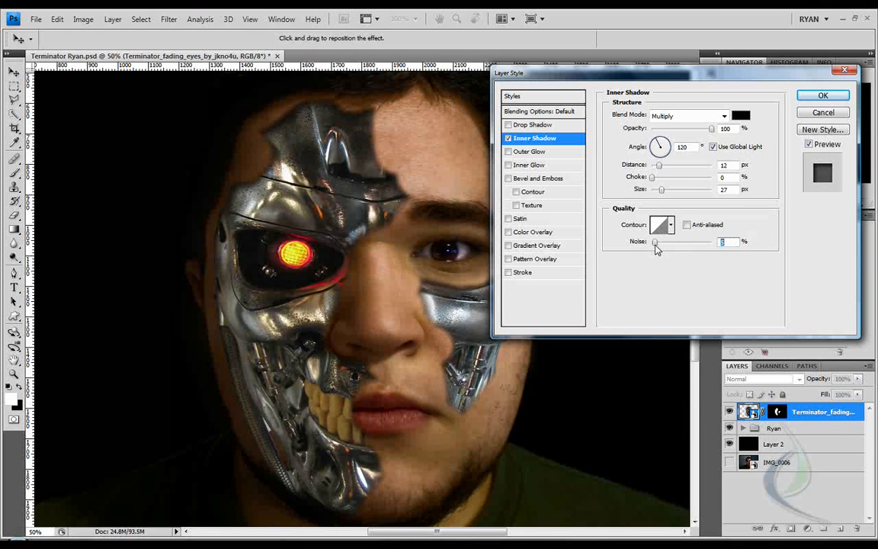
left_click(653, 176)
left_click(508, 166)
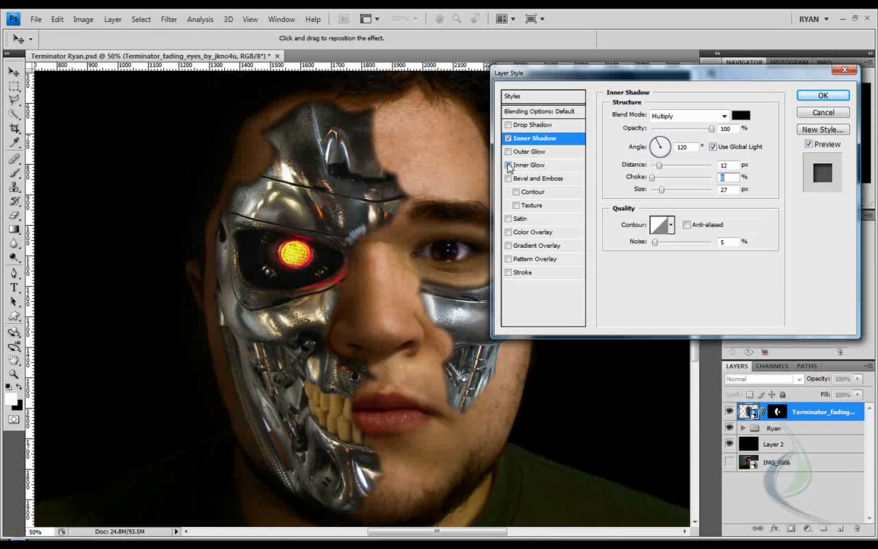
left_click(557, 166)
Set the inner glow's colour to very dark red 400000
left_click(636, 156)
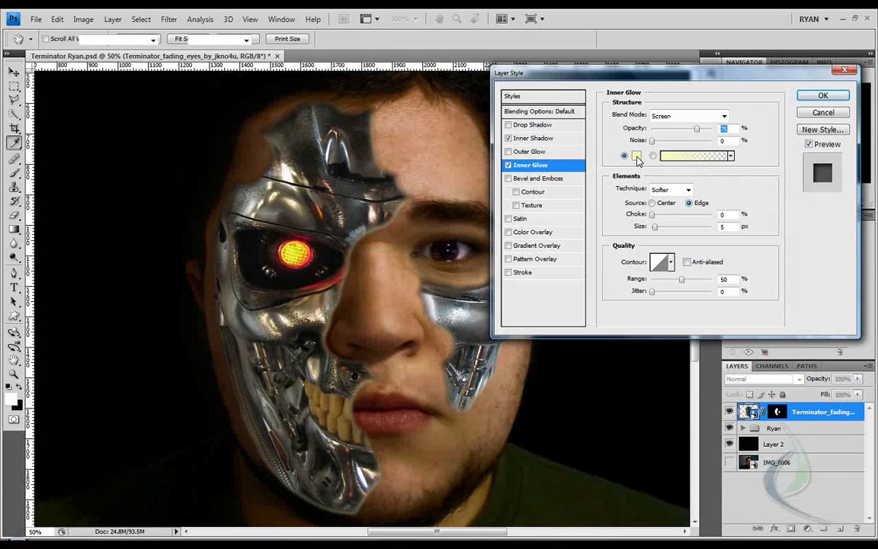
left_click_drag(725, 440, 725, 483)
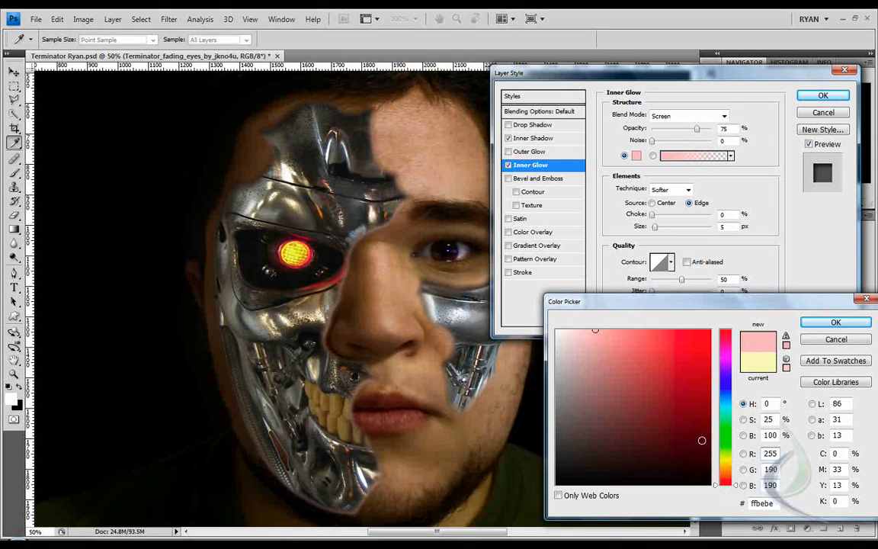
left_click(710, 447)
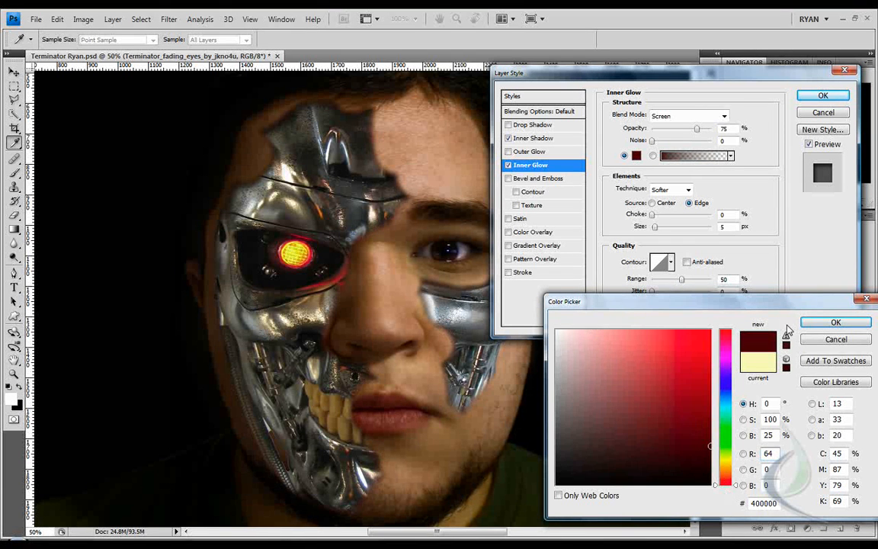
left_click(836, 322)
Set the inner glow's blend mode to Multiply and its colour to red 9a0000
left_click(724, 116)
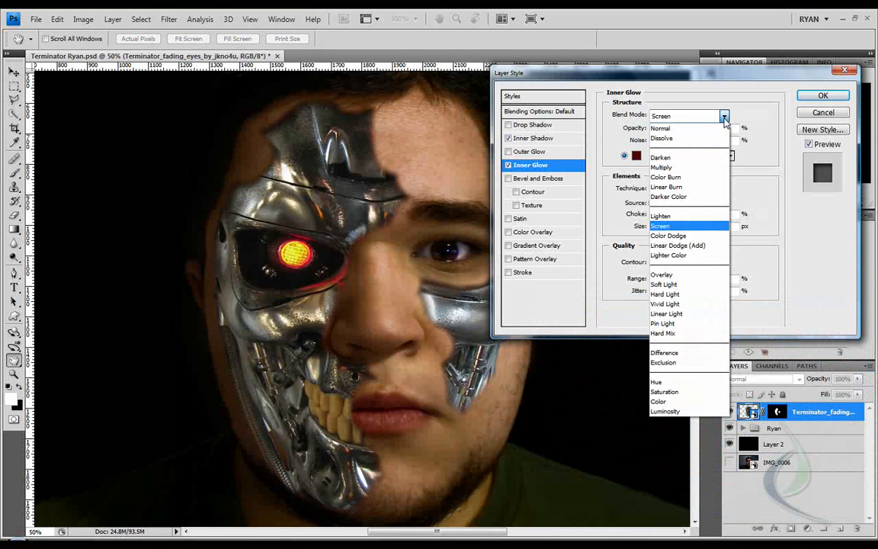
left_click(702, 169)
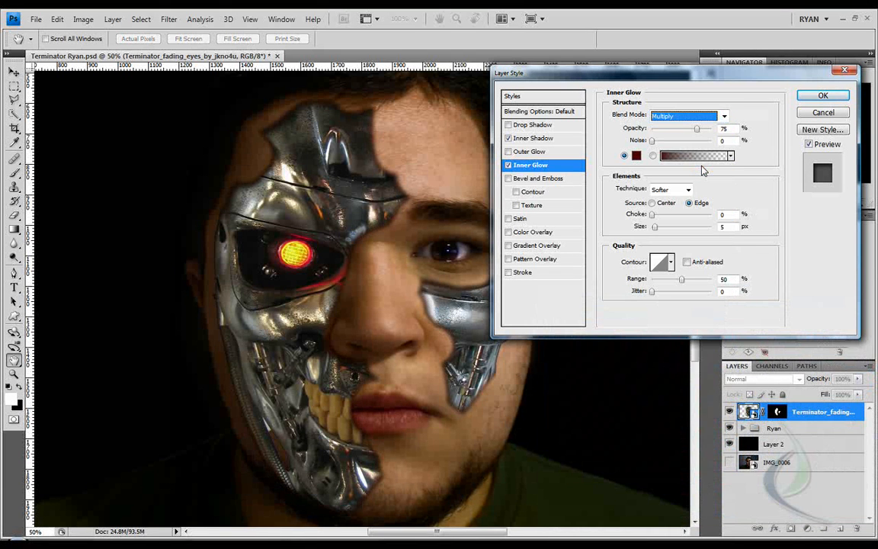
left_click(636, 156)
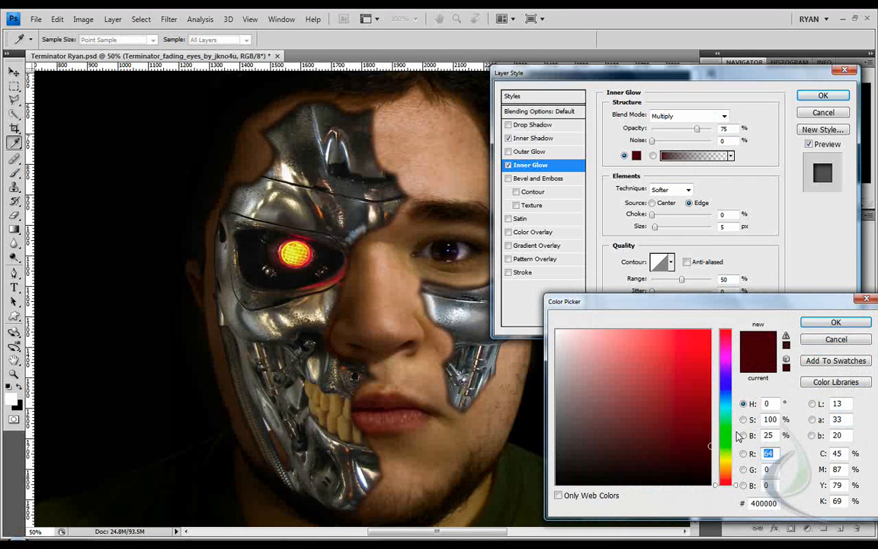
mouse_move(697, 440)
left_mouse_down()
mouse_move(717, 428)
mouse_move(724, 436)
mouse_move(713, 420)
mouse_move(716, 403)
mouse_move(726, 402)
mouse_move(721, 391)
left_mouse_up()
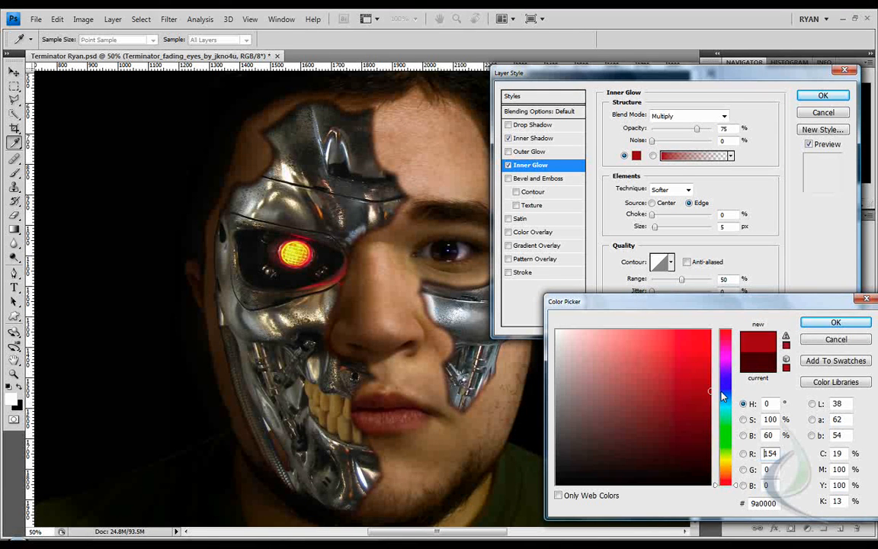
left_click(817, 325)
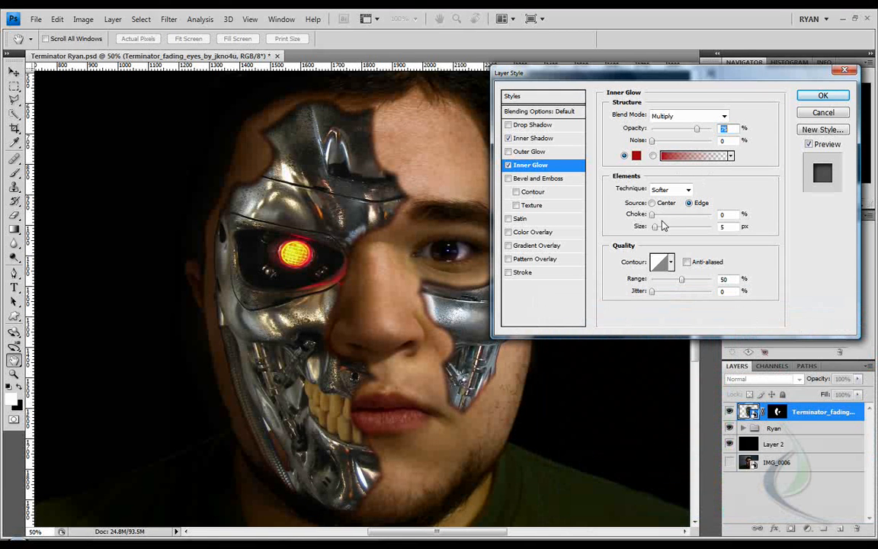
Fine-tune the inner glow's size and apply the layer style
left_click_drag(725, 216, 710, 223)
left_click_drag(656, 227, 658, 225)
left_click(822, 96)
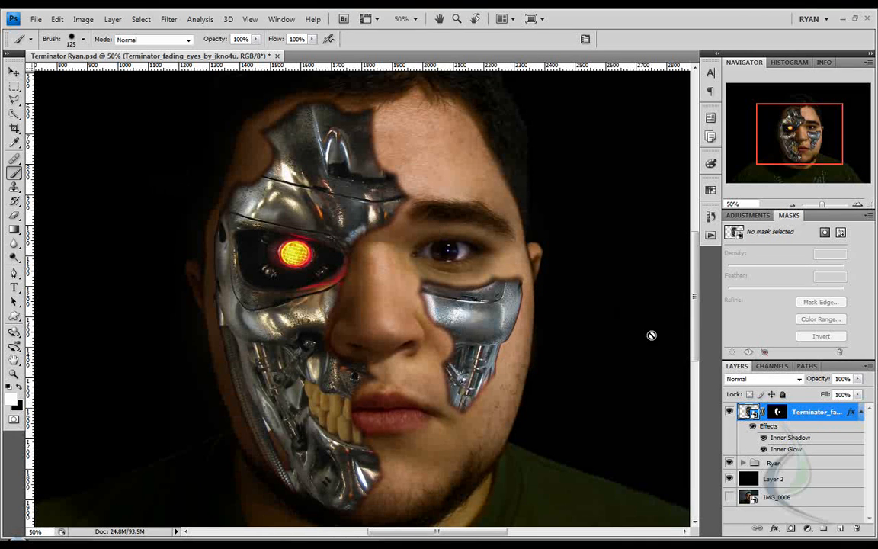
Target the skull's layer mask with black and choose the ragged 32 px sample brush, enlarged to 60 px
left_click(777, 412)
key("x")
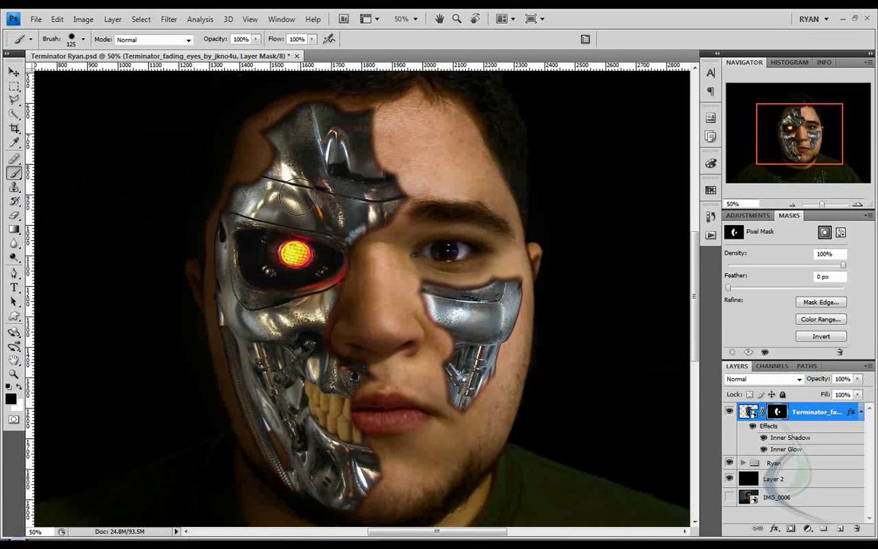
left_click(85, 40)
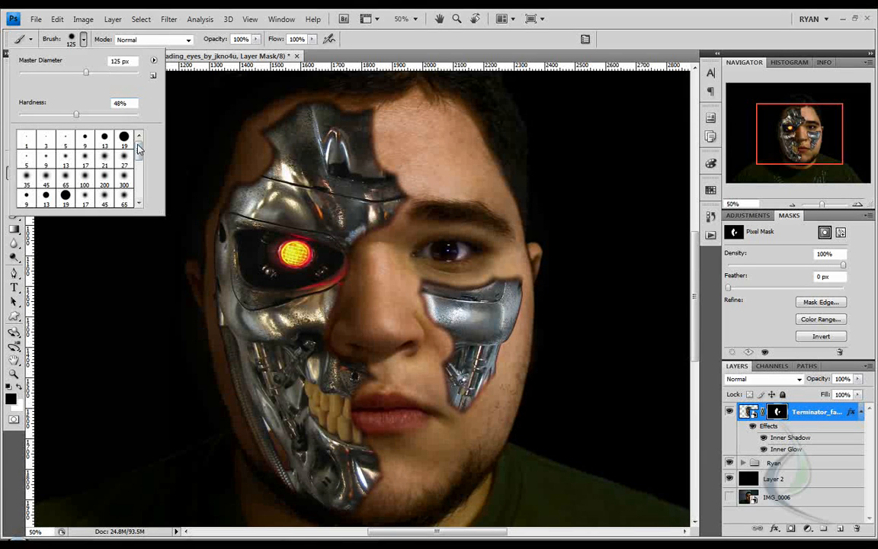
scroll(139, 160, "down", 3)
left_click_drag(140, 164, 139, 195)
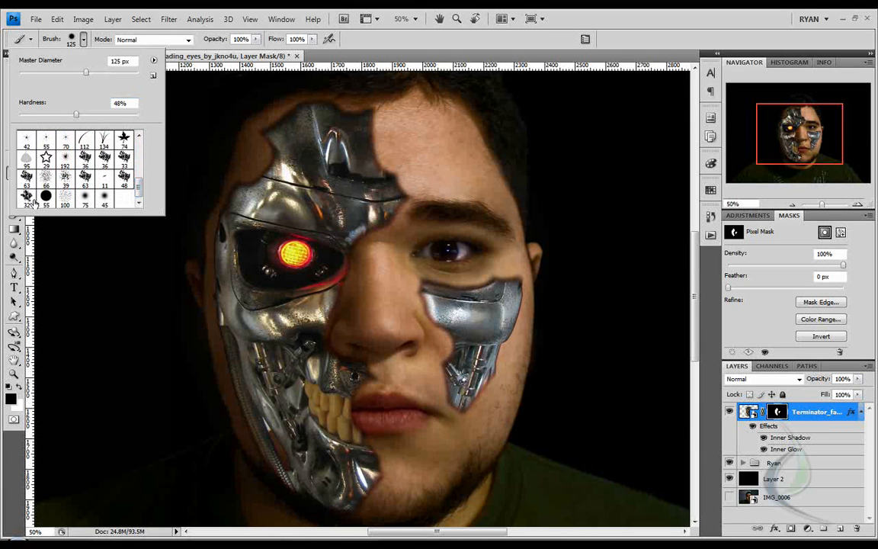
left_click(27, 198)
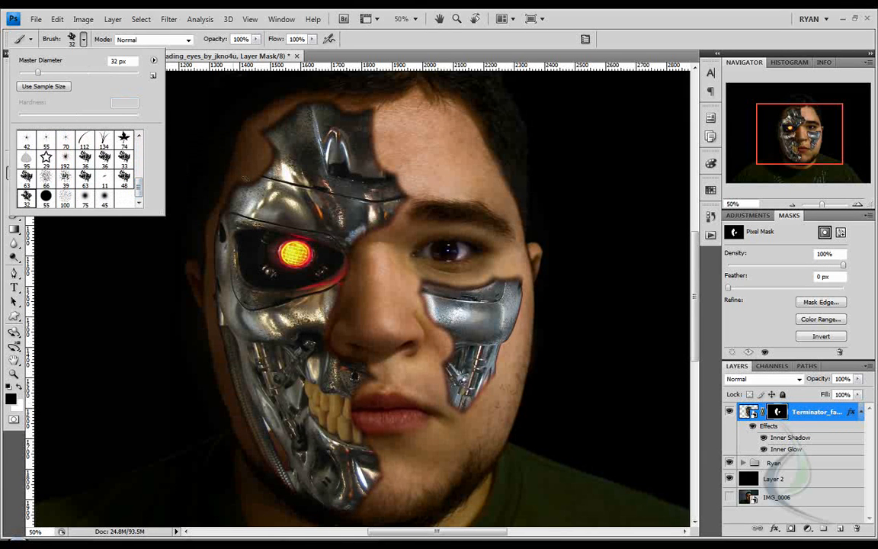
right_click(450, 181)
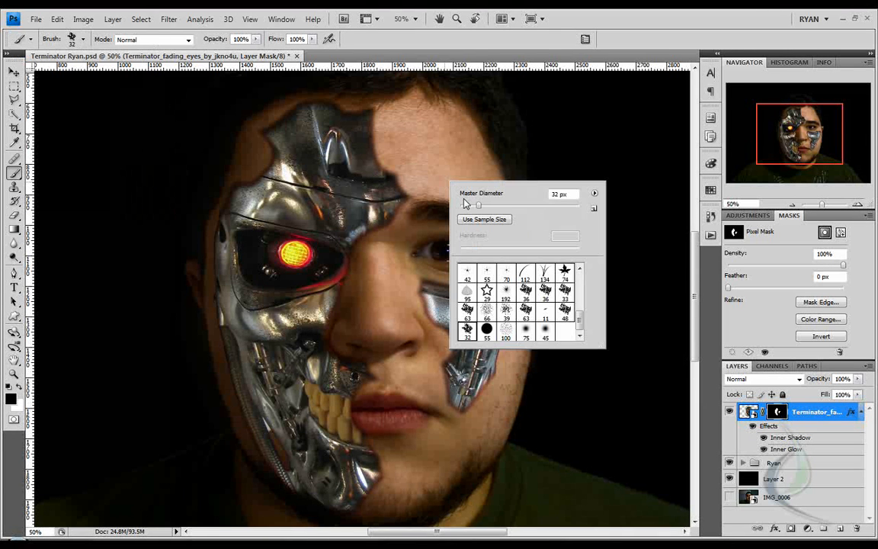
left_click(495, 207)
Roughen the upper corner of the forehead metal patch on the mask, near the hairline
left_click(857, 204)
left_click(858, 204)
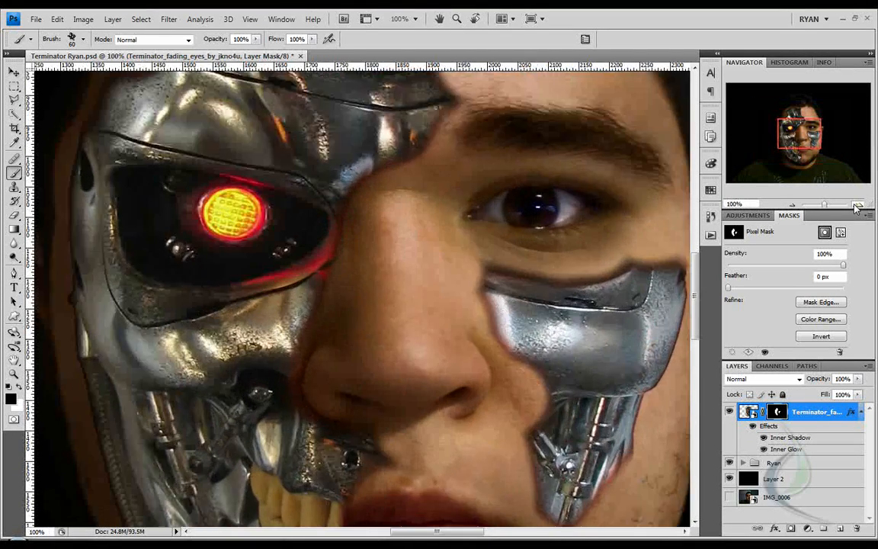
left_click(857, 204)
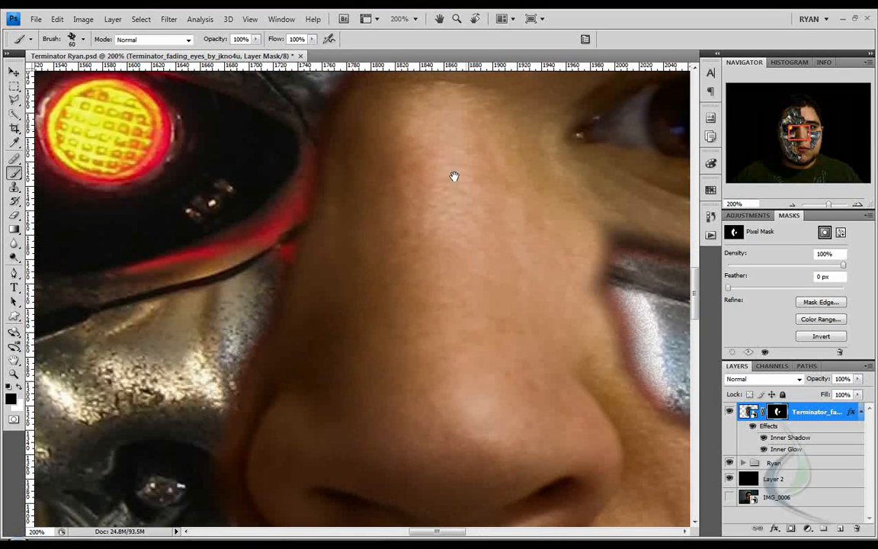
left_click_drag(468, 113, 410, 362)
left_click_drag(498, 230, 496, 381)
mouse_move(410, 153)
left_mouse_down()
mouse_move(425, 350)
mouse_move(437, 243)
left_mouse_up()
mouse_move(398, 205)
left_mouse_down()
mouse_move(369, 204)
mouse_move(385, 242)
left_mouse_up()
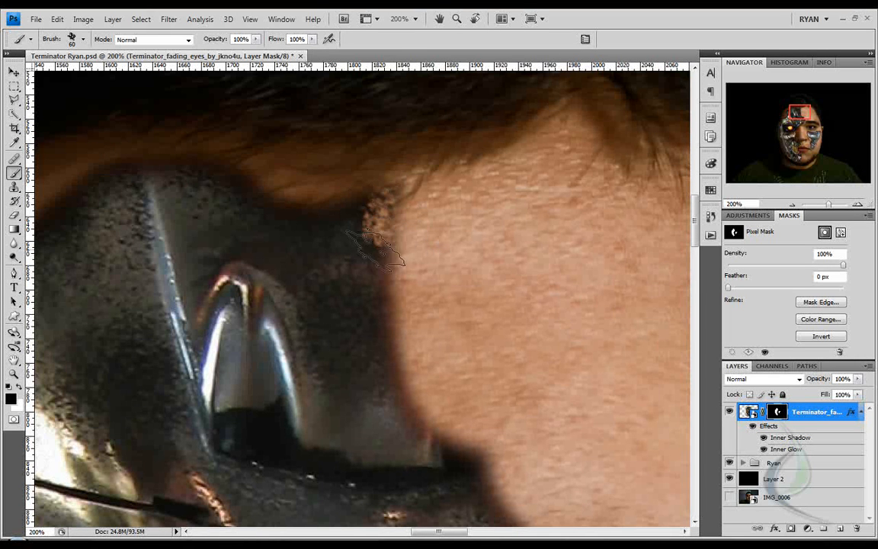
Enlarge the ragged brush to 131 px and break up the forehead patch's inner edge on the mask
right_click(384, 243)
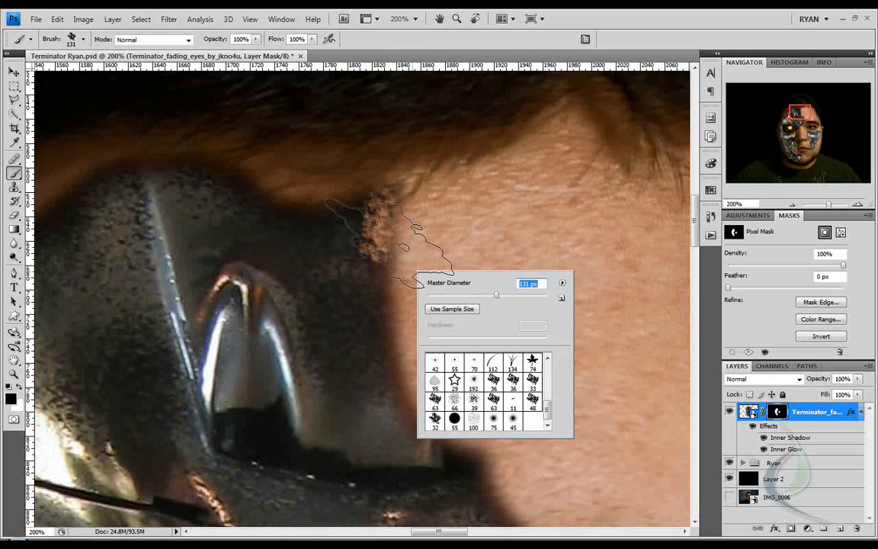
left_click(375, 248)
left_click(382, 277)
left_click(400, 297)
left_click(411, 340)
left_click(352, 324)
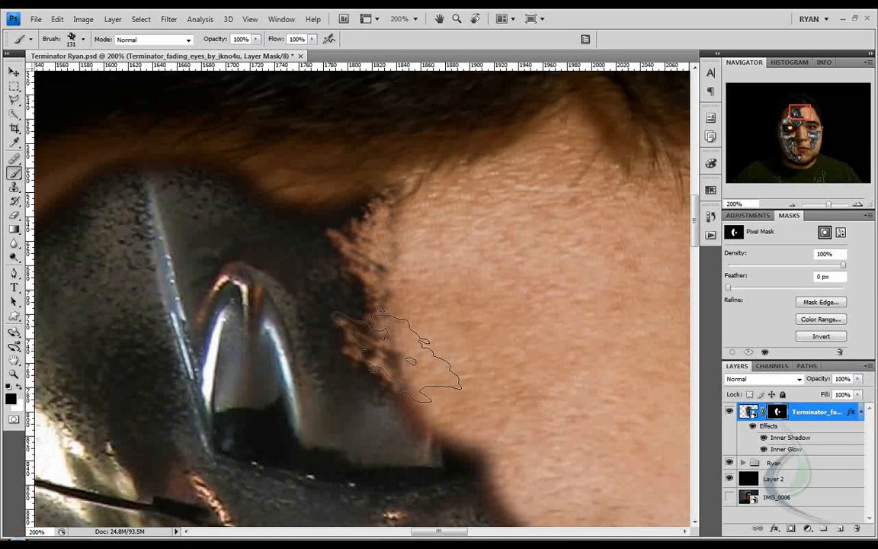
left_click(372, 347)
Continue the ragged mask edge from the lower forehead down past the metal point beside the natural eyebrow
key("space")
left_click_drag(490, 390, 396, 178)
left_click(347, 214)
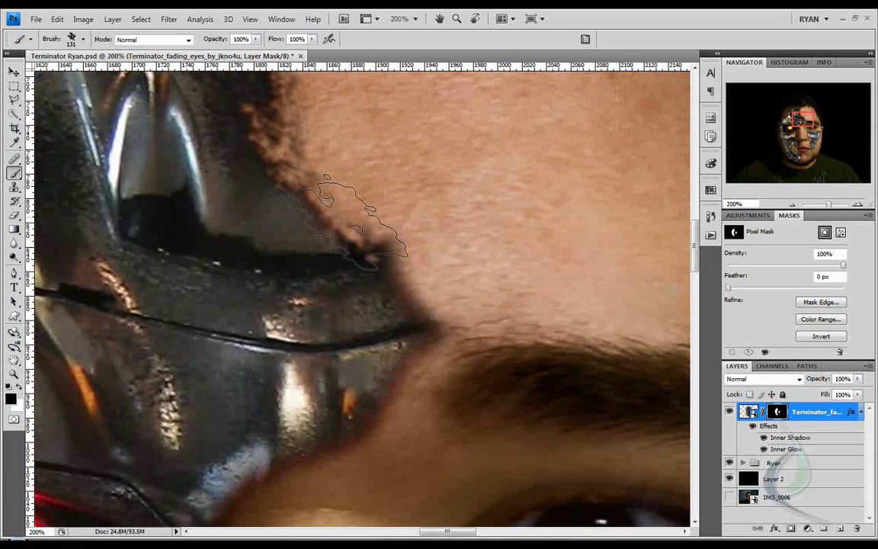
left_click(311, 212)
left_click(349, 236)
left_click(361, 264)
left_click(358, 293)
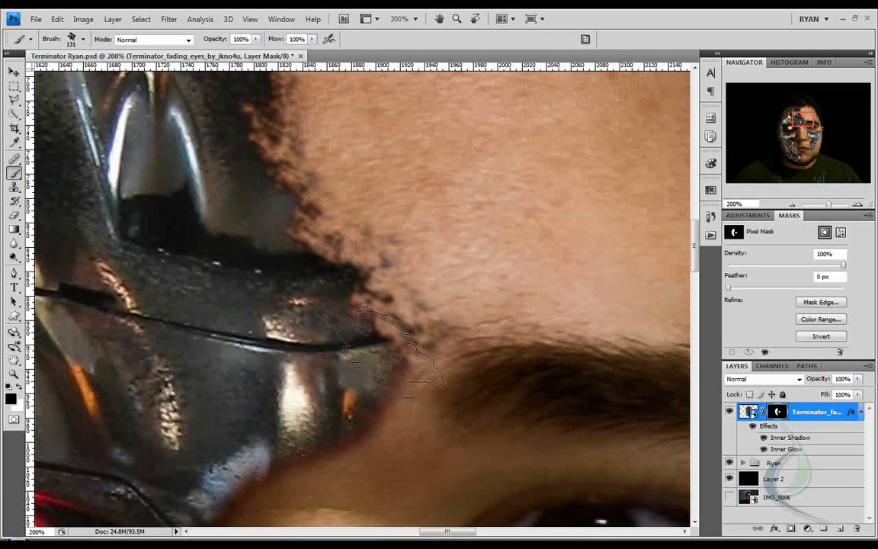
left_click(370, 332)
left_click(379, 372)
left_click(356, 383)
left_click(310, 401)
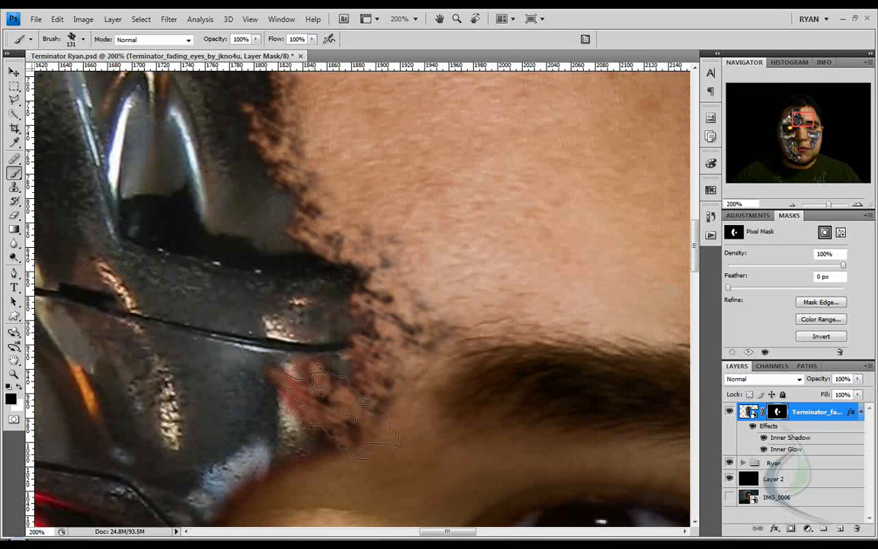
left_click(306, 377)
Roughen the metal's masked edge from the brow down to the inner corner of the glowing eye
key("space")
left_click_drag(420, 336, 489, 150)
left_click(339, 252)
left_click(357, 256)
left_click(315, 333)
left_click(279, 349)
left_click(259, 383)
left_click(303, 300)
Reduce the ragged brush to 100 px and roughen the mask edge along the nose down to the upper lip
right_click(372, 368)
left_click_drag(444, 391, 442, 395)
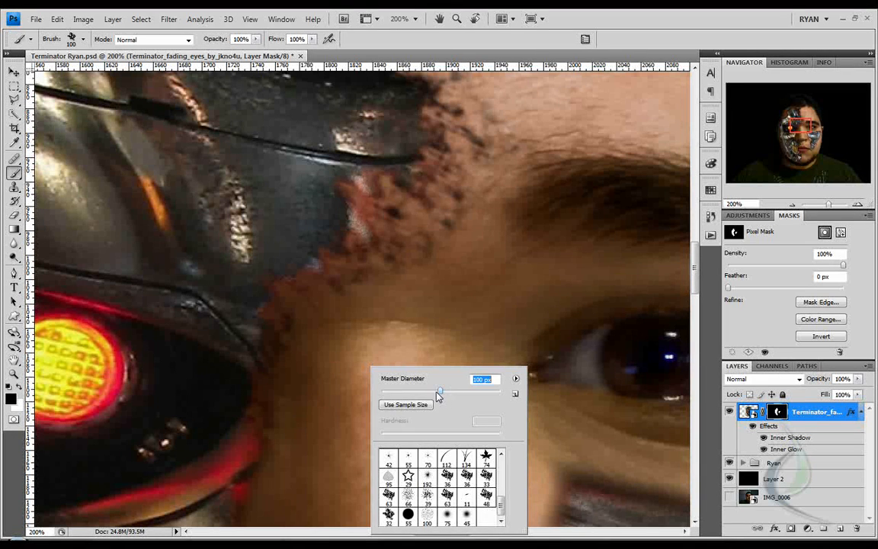
key("Return")
left_click_drag(333, 368, 336, 242)
mouse_move(284, 245)
left_mouse_down()
mouse_move(207, 326)
mouse_move(235, 358)
mouse_move(214, 404)
mouse_move(240, 417)
mouse_move(194, 400)
left_mouse_up()
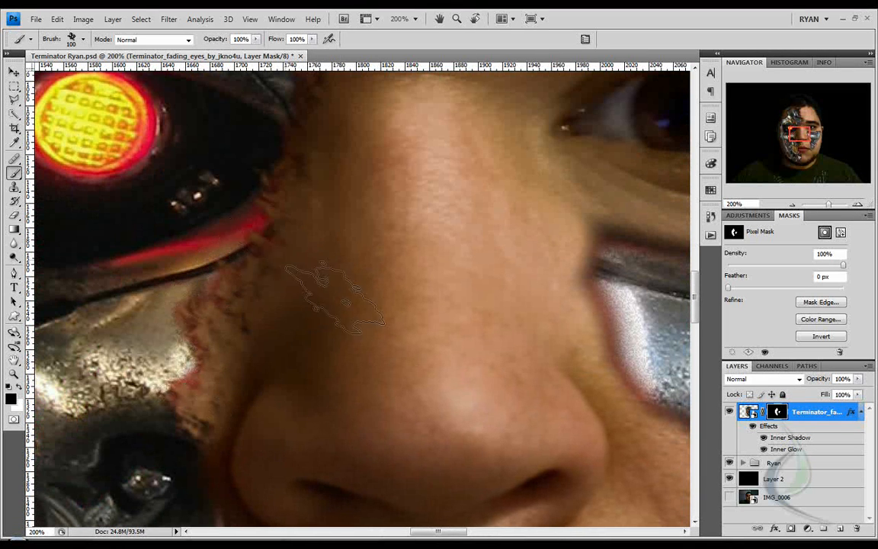
scroll(297, 259, "down", 5)
mouse_move(200, 262)
left_mouse_down()
mouse_move(202, 295)
mouse_move(236, 306)
mouse_move(209, 316)
mouse_move(285, 338)
mouse_move(248, 349)
mouse_move(232, 339)
mouse_move(349, 332)
mouse_move(309, 338)
mouse_move(407, 404)
left_mouse_up()
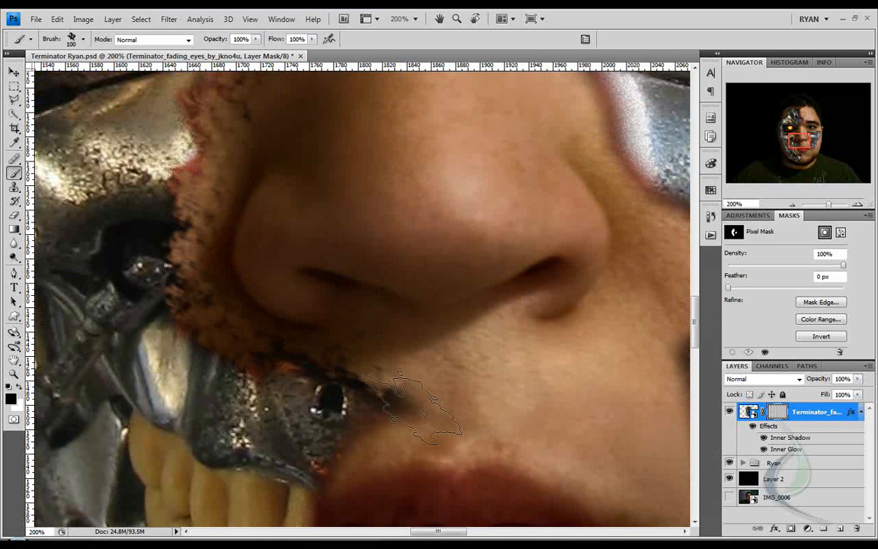
Roughen the mask edge beside the lips and down the chin, where the metal jaw meets skin
scroll(448, 286, "down", 4)
mouse_move(336, 228)
left_mouse_down()
mouse_move(316, 244)
mouse_move(312, 278)
mouse_move(343, 305)
mouse_move(305, 357)
mouse_move(301, 351)
mouse_move(305, 403)
mouse_move(320, 431)
mouse_move(425, 460)
mouse_move(425, 300)
left_mouse_up()
left_click_drag(376, 371, 396, 399)
left_click_drag(418, 367, 420, 243)
mouse_move(399, 335)
left_mouse_down()
mouse_move(437, 367)
mouse_move(418, 385)
mouse_move(361, 375)
mouse_move(434, 407)
mouse_move(378, 408)
mouse_move(389, 410)
mouse_move(397, 389)
mouse_move(411, 393)
mouse_move(400, 361)
mouse_move(378, 442)
mouse_move(377, 434)
mouse_move(307, 429)
mouse_move(350, 442)
mouse_move(316, 456)
mouse_move(297, 493)
mouse_move(262, 475)
mouse_move(270, 507)
mouse_move(362, 503)
left_mouse_up()
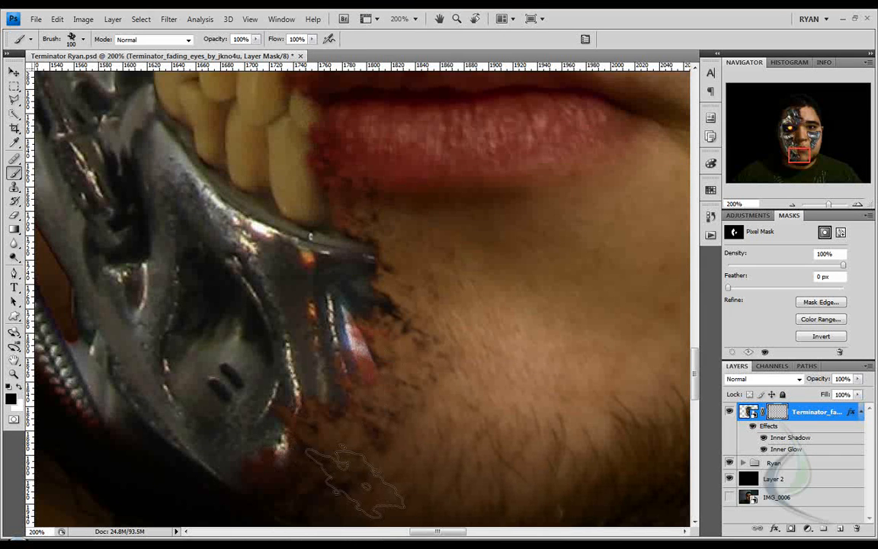
Roughen the mask along the lower jaw and the braided cable, including the skin gap beside it
left_click_drag(288, 294, 461, 182)
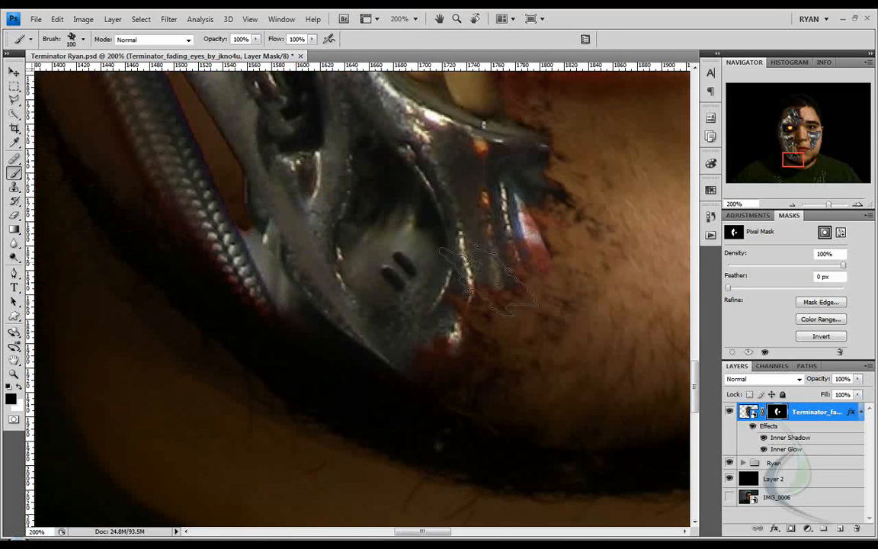
mouse_move(341, 318)
left_mouse_down()
mouse_move(394, 361)
mouse_move(367, 315)
mouse_move(308, 330)
mouse_move(365, 317)
mouse_move(194, 248)
mouse_move(130, 158)
mouse_move(216, 195)
mouse_move(229, 183)
mouse_move(202, 114)
left_mouse_up()
left_click_drag(302, 227, 410, 406)
mouse_move(265, 227)
left_mouse_down()
mouse_move(255, 202)
mouse_move(230, 280)
mouse_move(191, 304)
mouse_move(241, 358)
mouse_move(261, 296)
mouse_move(278, 306)
mouse_move(174, 280)
left_mouse_up()
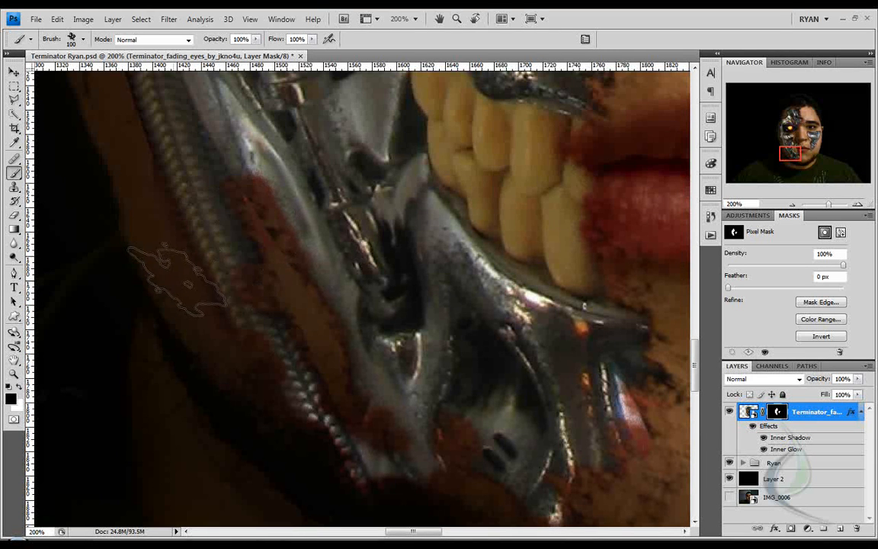
left_click_drag(196, 149, 280, 332)
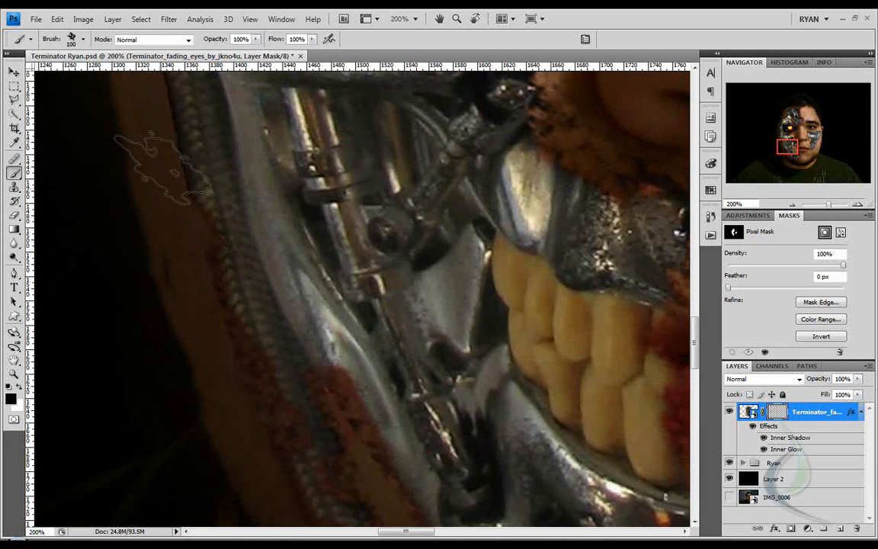
Roughen the skull's outer mask edge from the cheek up past the ear beside the glowing eye
mouse_move(195, 316)
left_mouse_down()
mouse_move(203, 396)
mouse_move(165, 260)
left_mouse_up()
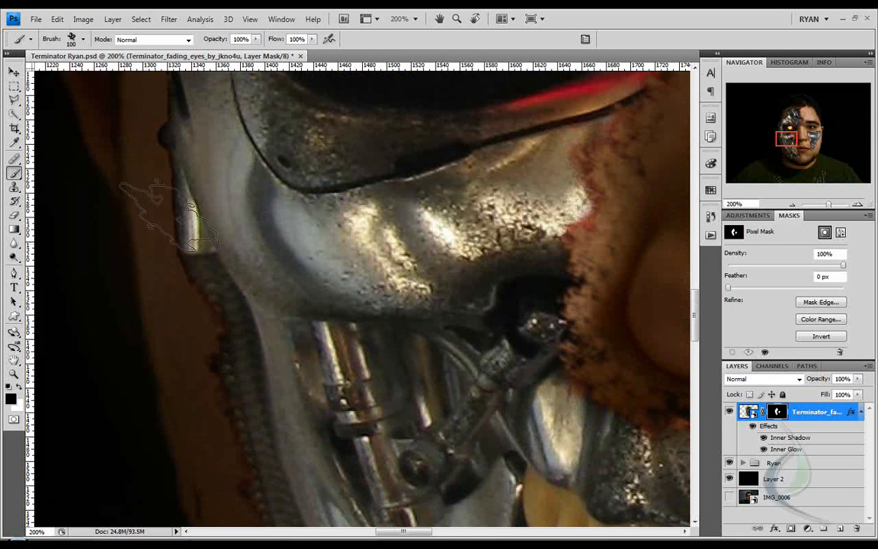
left_click_drag(211, 223, 252, 450)
left_click_drag(194, 244, 169, 153)
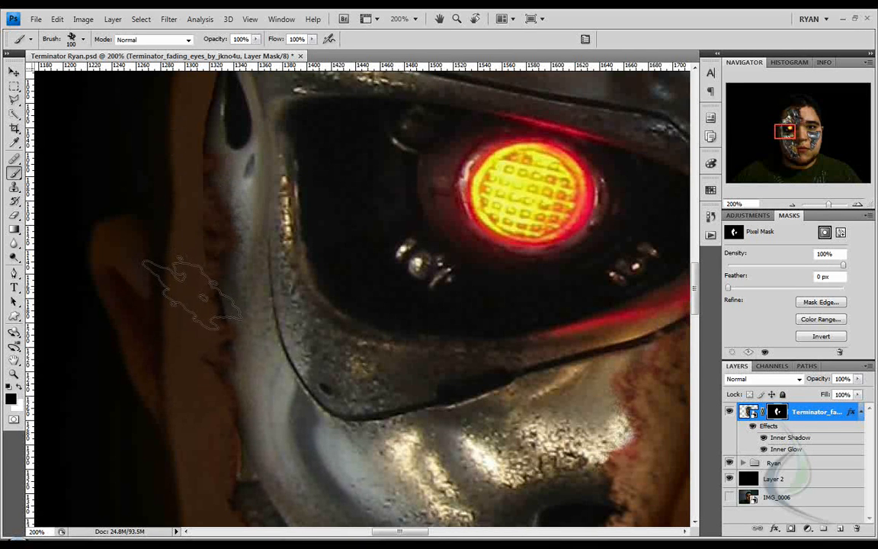
mouse_move(213, 179)
left_mouse_down()
mouse_move(214, 362)
mouse_move(186, 290)
mouse_move(176, 198)
left_mouse_up()
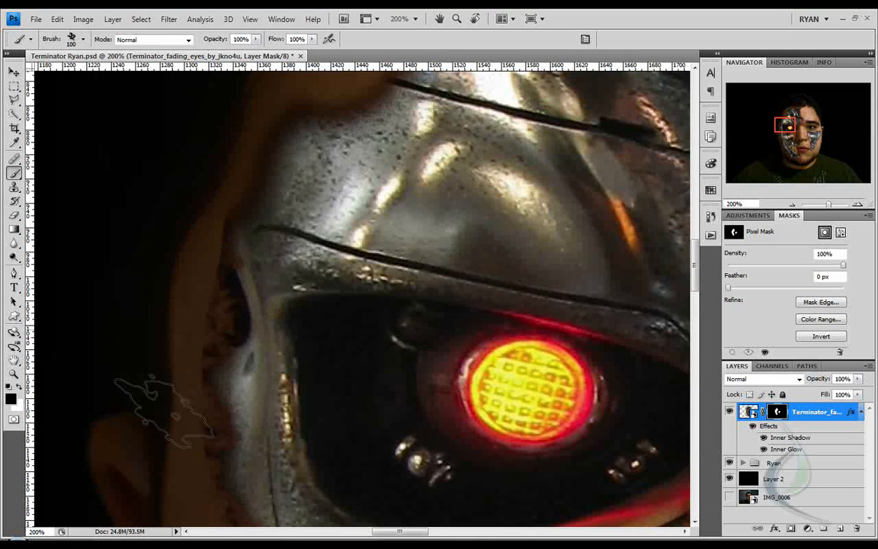
Roughen the mask edge at the temple above the glowing eye and up the side of the forehead
mouse_move(228, 213)
left_mouse_down()
mouse_move(251, 218)
mouse_move(268, 144)
mouse_move(308, 107)
left_mouse_up()
left_click_drag(447, 290, 455, 325)
mouse_move(459, 224)
left_mouse_down()
mouse_move(405, 373)
mouse_move(385, 382)
left_mouse_up()
mouse_move(311, 309)
left_mouse_down()
mouse_move(370, 337)
mouse_move(324, 299)
left_mouse_up()
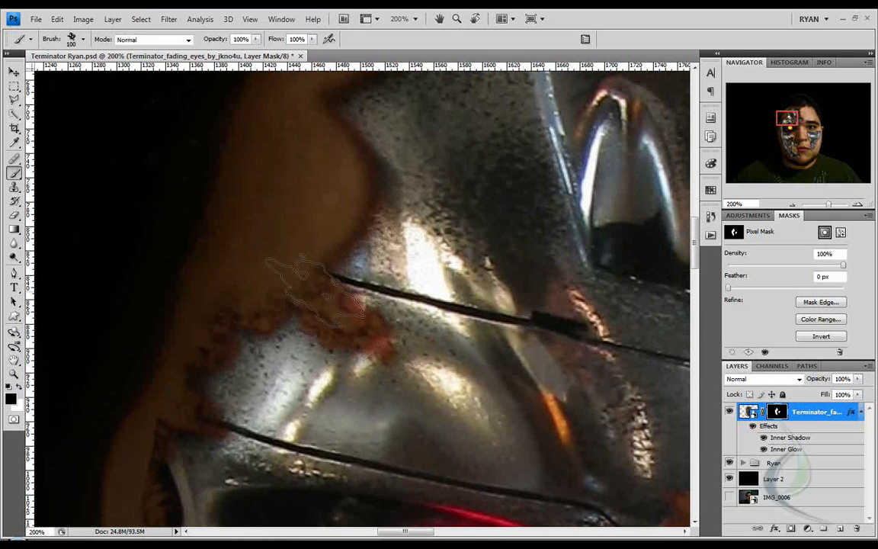
mouse_move(339, 225)
left_mouse_down()
mouse_move(444, 234)
mouse_move(402, 196)
mouse_move(369, 198)
left_mouse_up()
left_click_drag(327, 124, 307, 76)
left_click_drag(438, 210, 349, 361)
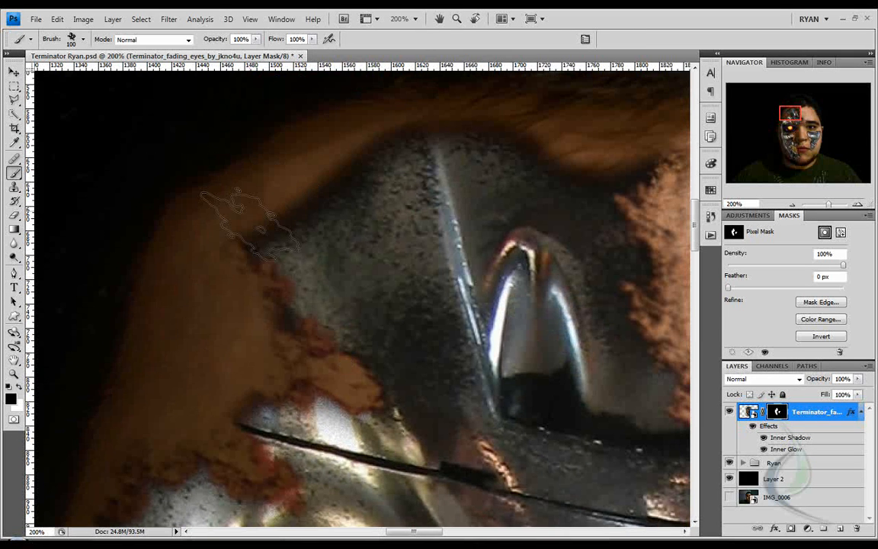
Add ragged skin patches on the metal forehead and roughen its upper mask edge across to the forehead skin
left_click(277, 244)
left_click_drag(352, 210, 360, 259)
left_click(411, 305)
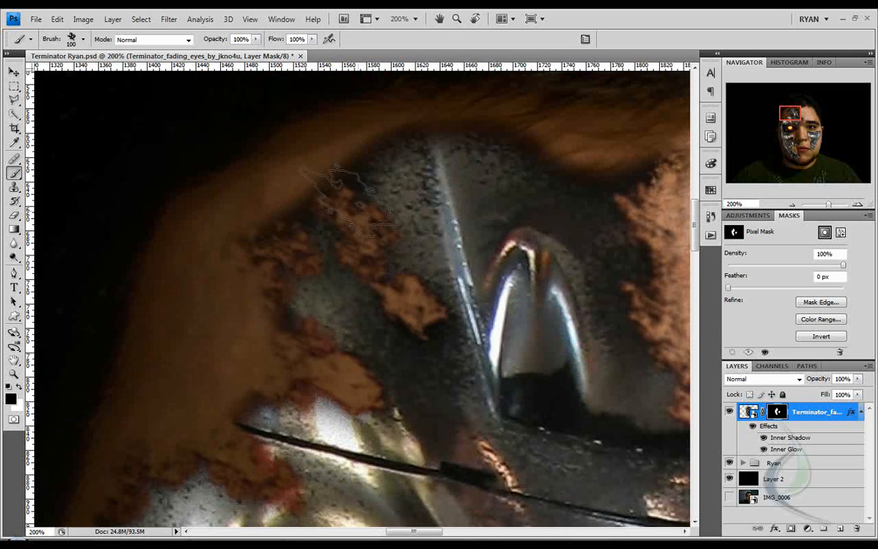
left_click(322, 181)
left_click(387, 132)
left_click(471, 136)
mouse_move(468, 135)
left_mouse_down()
mouse_move(496, 136)
mouse_move(523, 167)
mouse_move(536, 155)
mouse_move(644, 169)
left_mouse_up()
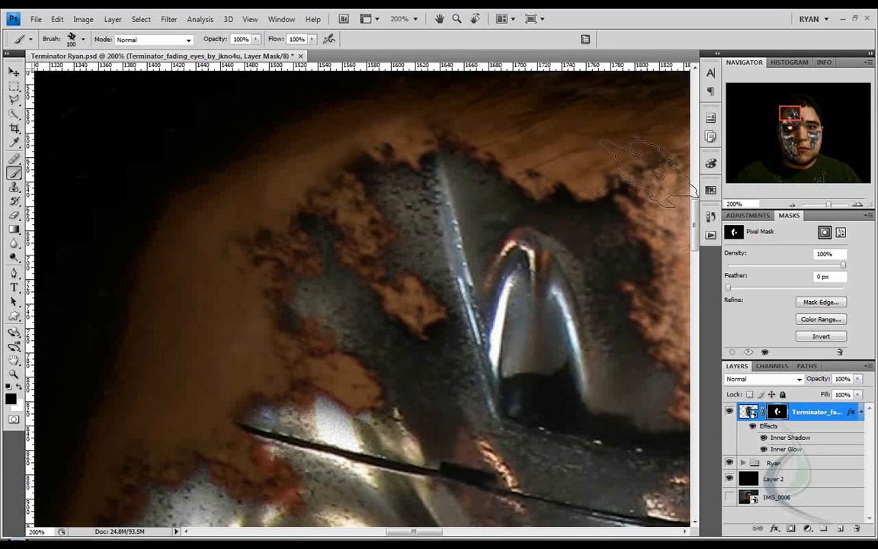
Paint a torn skin patch onto the metal brow above the inner corner of the glowing eye socket
mouse_move(516, 510)
left_mouse_down()
mouse_move(412, 275)
mouse_move(457, 189)
left_mouse_up()
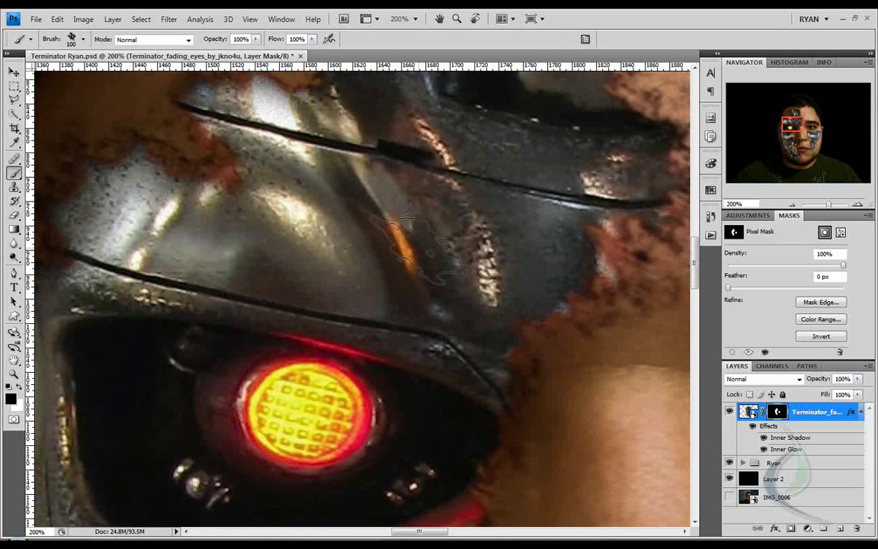
mouse_move(434, 253)
left_mouse_down()
mouse_move(460, 284)
mouse_move(427, 210)
left_mouse_up()
left_click_drag(410, 459, 419, 435)
mouse_move(383, 198)
left_mouse_down()
mouse_move(375, 192)
mouse_move(404, 207)
left_mouse_up()
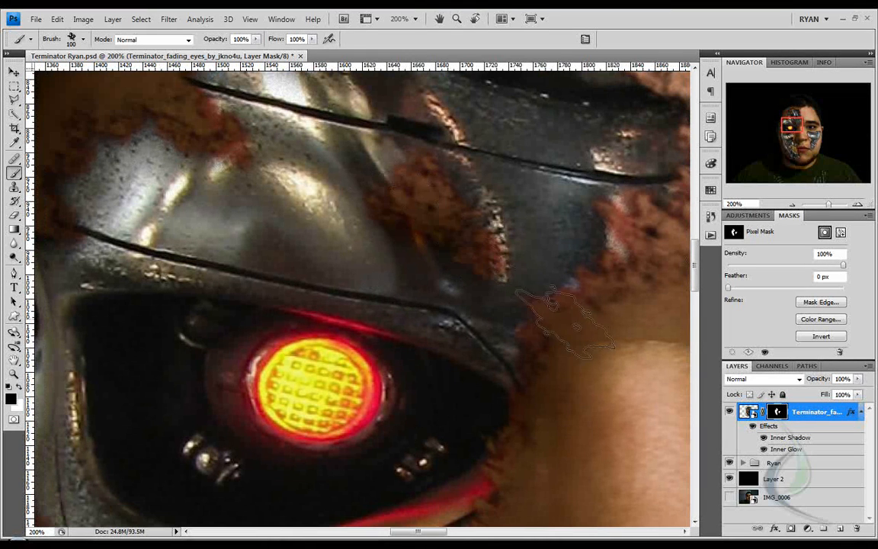
Add torn skin patches across the metal cheekbone below the glowing eye and on the lower jaw
left_click(793, 204)
left_click_drag(429, 347, 440, 245)
mouse_move(333, 352)
left_mouse_down()
mouse_move(381, 344)
mouse_move(347, 329)
mouse_move(334, 357)
left_mouse_up()
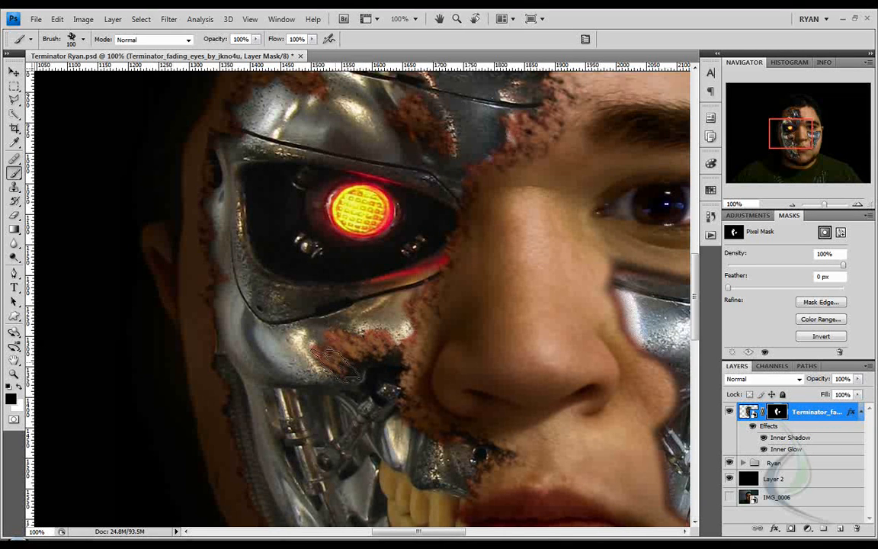
scroll(335, 364, "down", 2)
mouse_move(324, 289)
left_mouse_down()
mouse_move(297, 266)
mouse_move(344, 261)
left_mouse_up()
left_click(387, 281)
left_click_drag(353, 461, 336, 323)
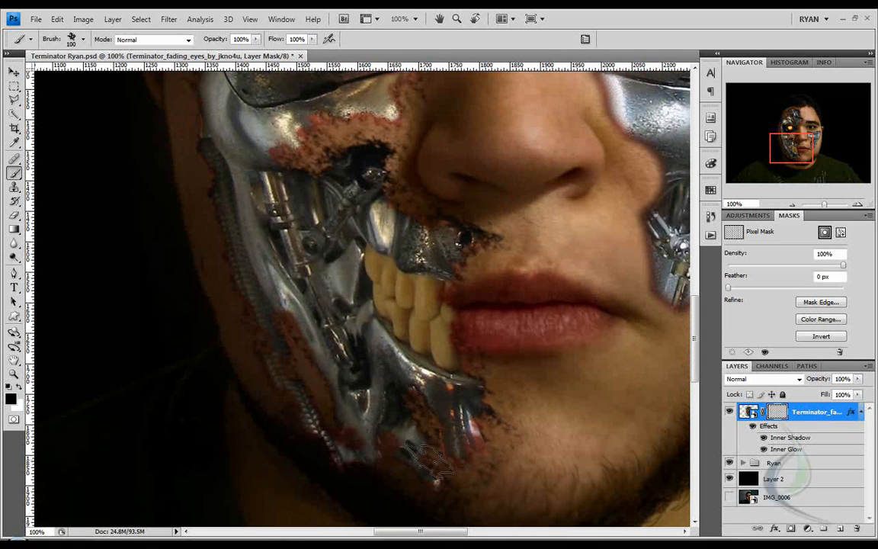
Reduce the ragged brush to 48 px and dab small skin patches on the jaw pistons and below the eye socket
right_click(340, 332)
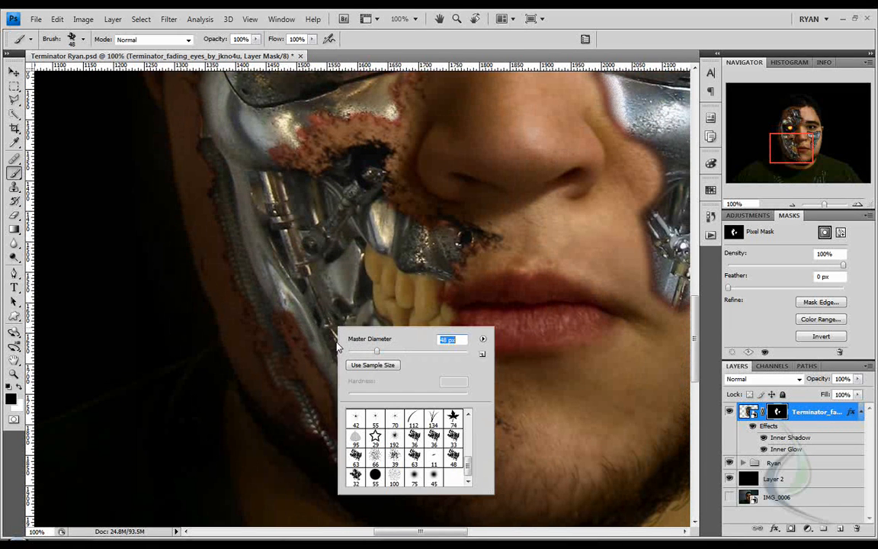
left_click_drag(279, 322, 314, 363)
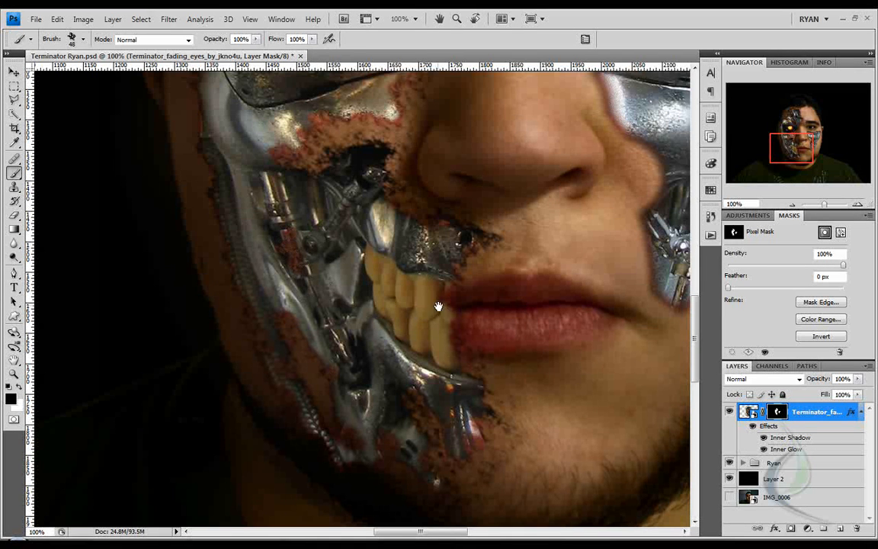
left_click_drag(438, 306, 358, 455)
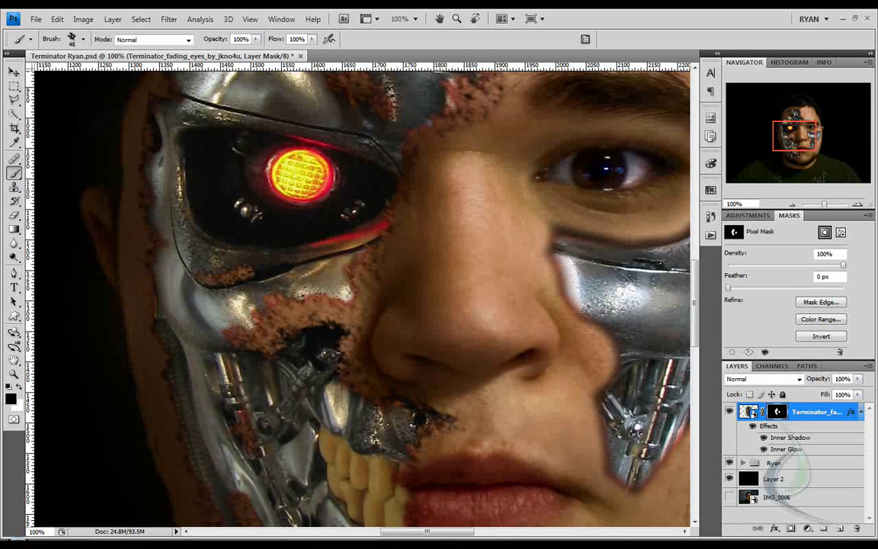
Set the ragged brush to 66 px and try roughening the nose-side edge of the metal patch on the other cheek
left_click_drag(387, 284, 284, 239)
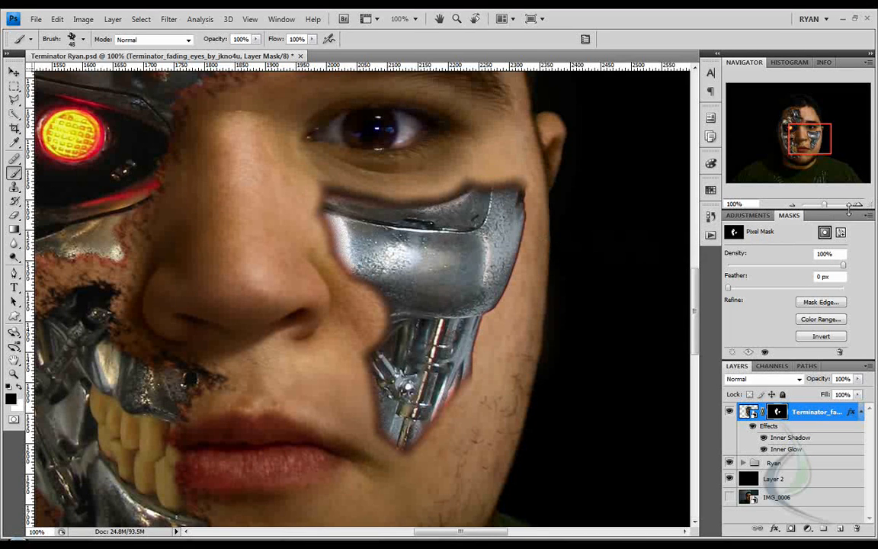
key("ctrl+plus")
right_click(394, 326)
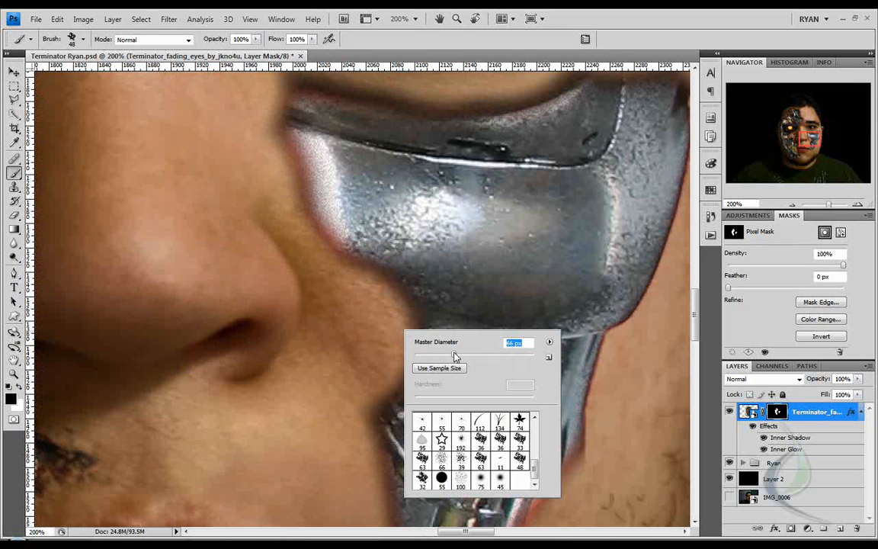
left_click(410, 296)
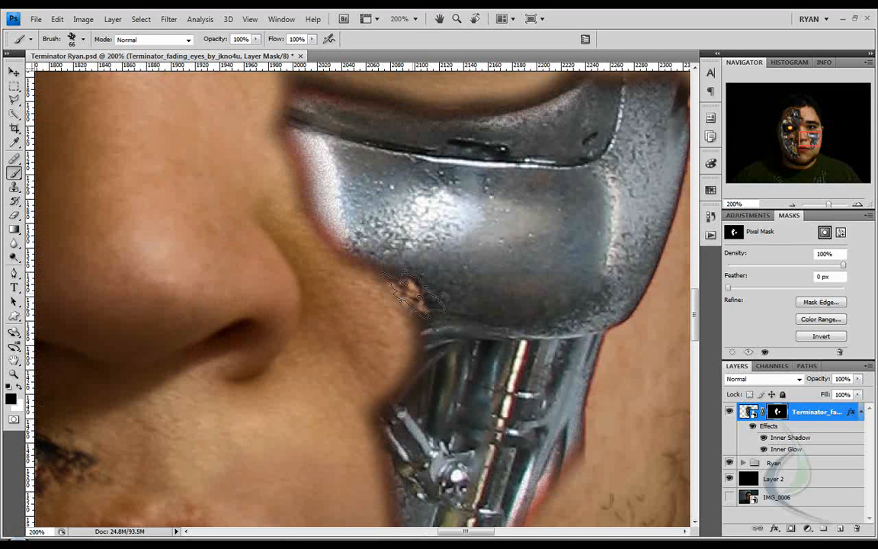
left_click_drag(406, 293, 360, 266)
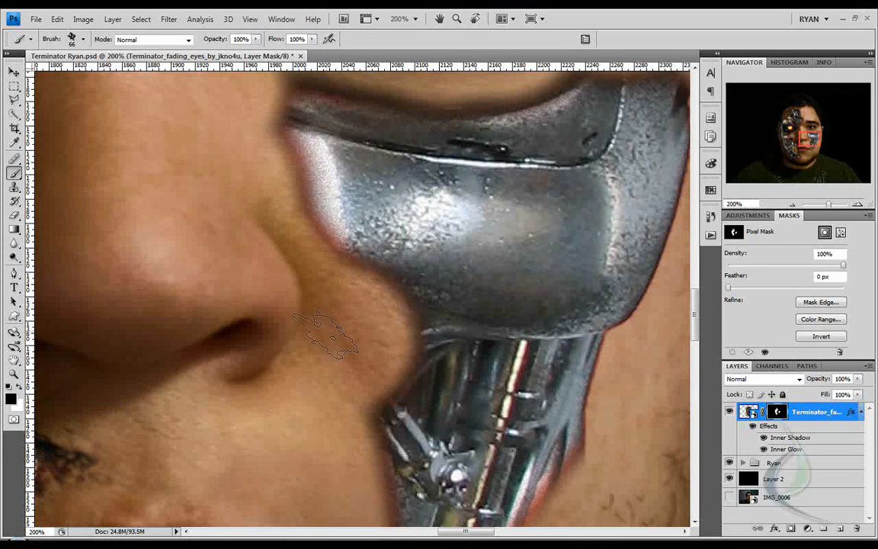
left_click(792, 205)
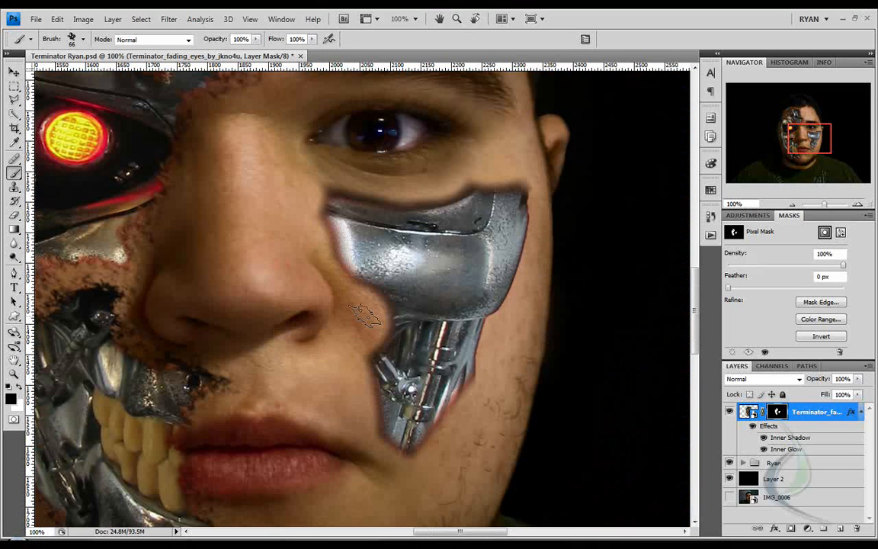
Roughen the inner mask edge of that cheek's metal patch from beside the nose down to its lower tip
left_click(857, 205)
left_click(857, 205)
left_click(455, 290)
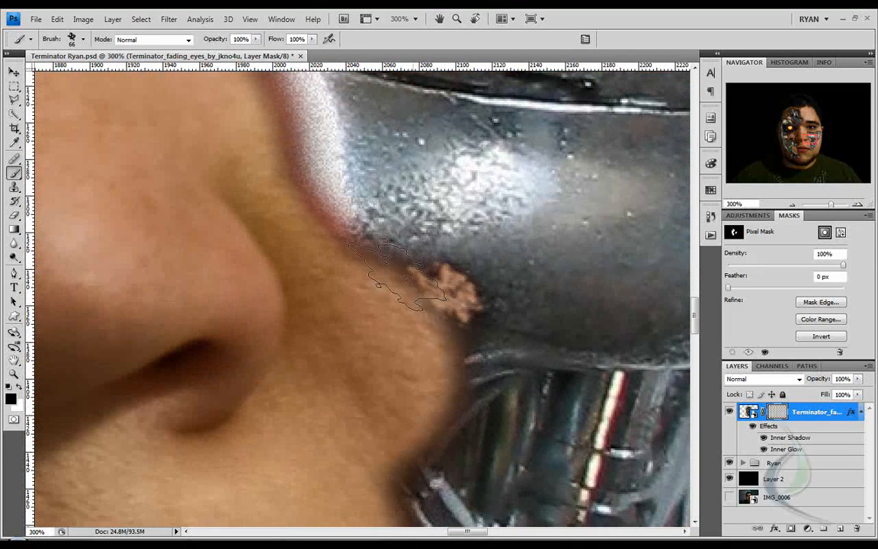
mouse_move(372, 268)
left_mouse_down()
mouse_move(429, 322)
mouse_move(439, 375)
mouse_move(413, 433)
mouse_move(415, 473)
mouse_move(392, 492)
left_mouse_up()
scroll(389, 491, "down", 5)
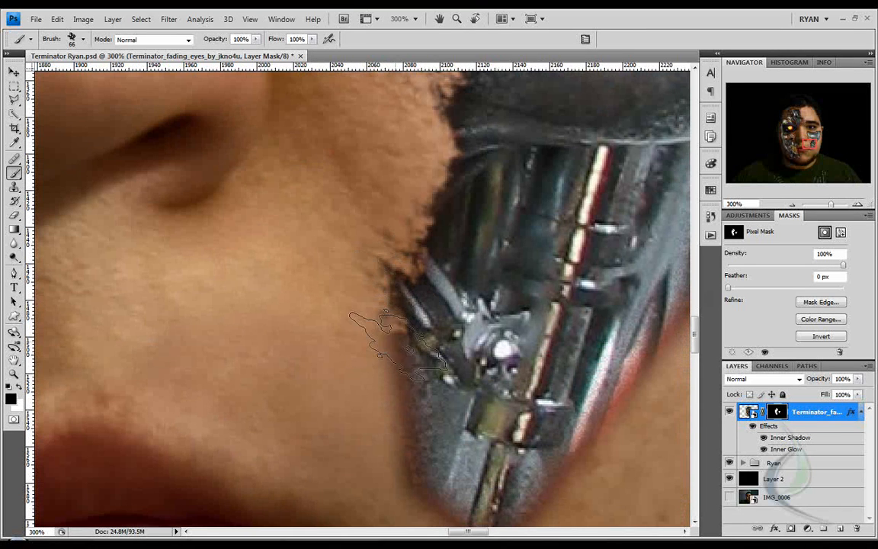
left_click_drag(406, 387, 392, 451)
left_click(395, 397)
Roughen the cheek patch's outer and upper mask edges, adding torn skin patches over the metal plate
left_click_drag(507, 462, 416, 238)
mouse_move(340, 242)
left_mouse_down()
mouse_move(362, 263)
mouse_move(466, 312)
mouse_move(435, 329)
left_mouse_up()
mouse_move(615, 217)
left_mouse_down()
mouse_move(427, 377)
mouse_move(325, 379)
mouse_move(287, 407)
mouse_move(256, 411)
mouse_move(274, 410)
mouse_move(294, 366)
mouse_move(304, 379)
mouse_move(307, 342)
mouse_move(335, 318)
mouse_move(380, 312)
mouse_move(382, 236)
mouse_move(362, 270)
mouse_move(362, 191)
mouse_move(367, 199)
mouse_move(381, 147)
mouse_move(361, 182)
left_mouse_up()
mouse_move(437, 148)
left_mouse_down()
mouse_move(354, 372)
mouse_move(336, 335)
mouse_move(374, 291)
mouse_move(360, 259)
mouse_move(378, 255)
mouse_move(402, 181)
mouse_move(259, 187)
mouse_move(308, 176)
mouse_move(314, 215)
left_mouse_up()
left_click_drag(405, 171, 402, 386)
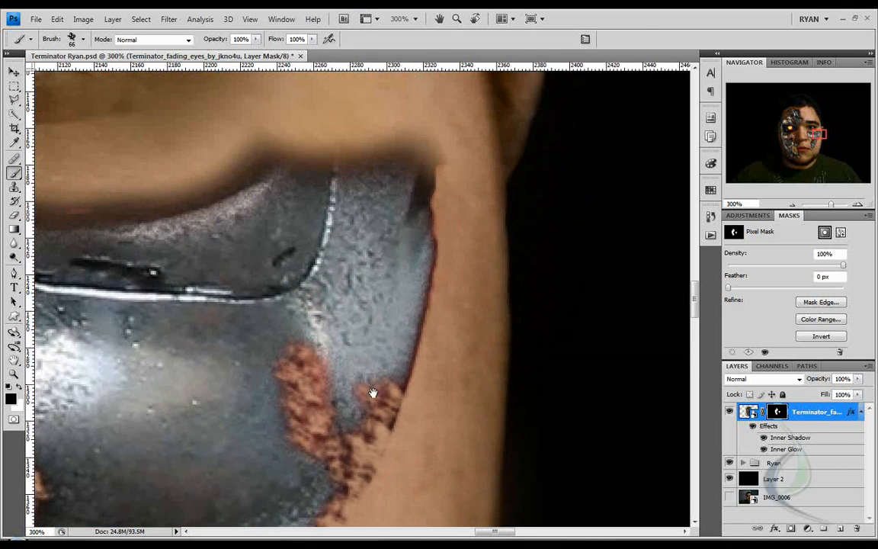
mouse_move(301, 373)
left_mouse_down()
mouse_move(309, 416)
mouse_move(412, 412)
mouse_move(438, 355)
mouse_move(419, 274)
mouse_move(421, 407)
mouse_move(460, 294)
left_mouse_up()
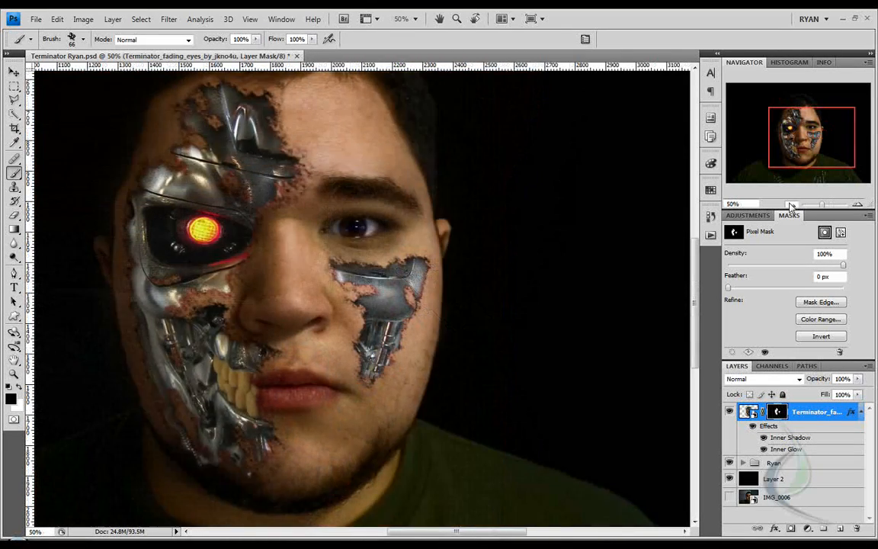
left_click(792, 204)
left_click_drag(815, 137, 803, 137)
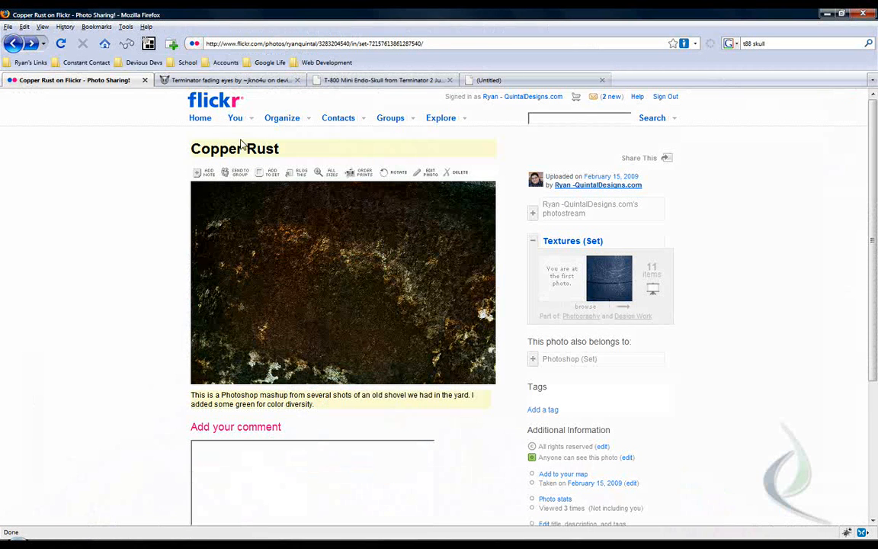
Switch to the Copper Rust page in Firefox and shorten its address to open the Flickr photostream, closing the debugging pane
left_click_drag(191, 151, 279, 149)
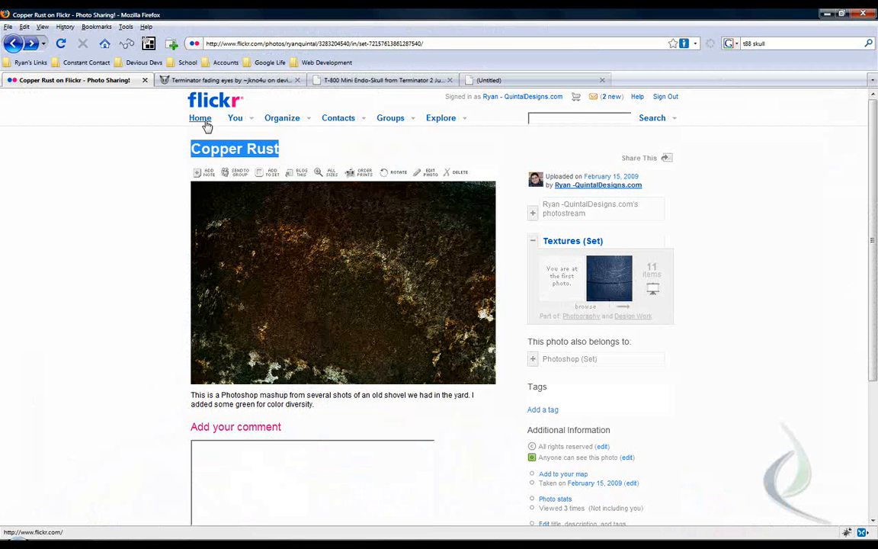
left_click(360, 42)
left_click(318, 44)
key("F12")
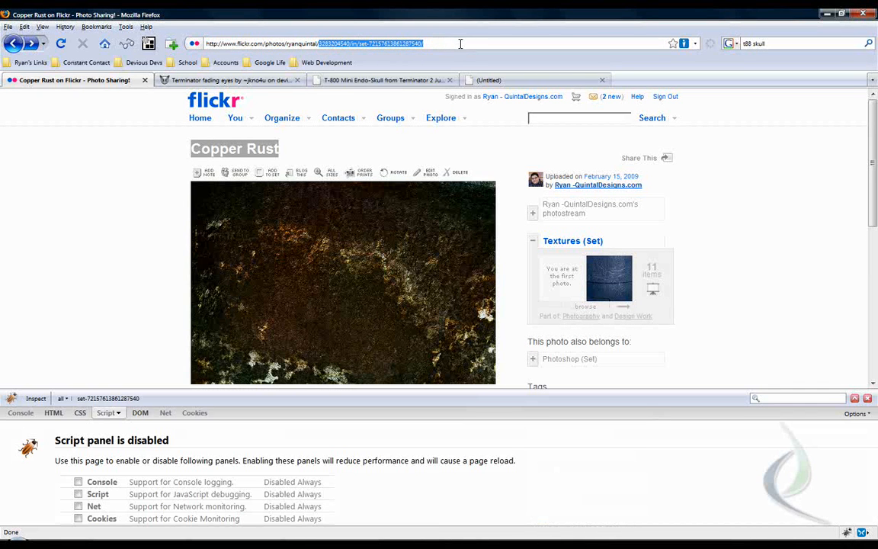
key("Delete")
key("Return")
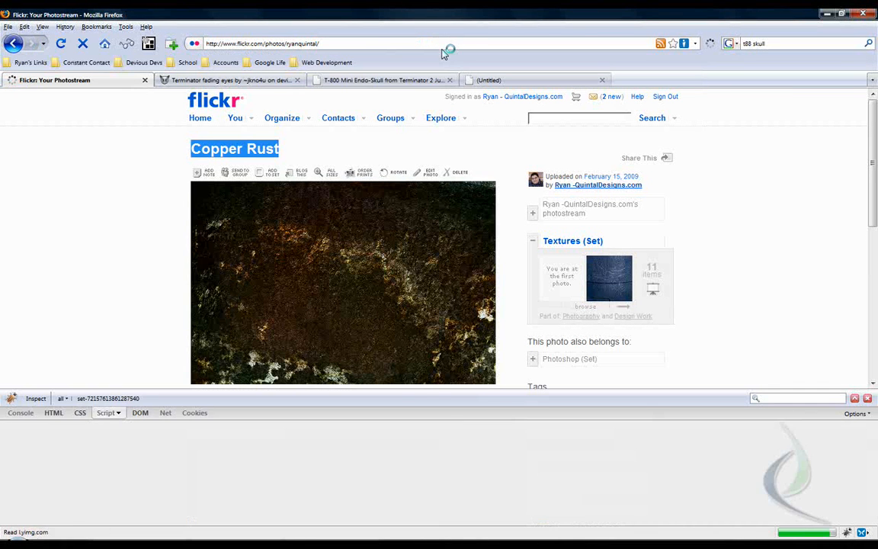
left_click(868, 398)
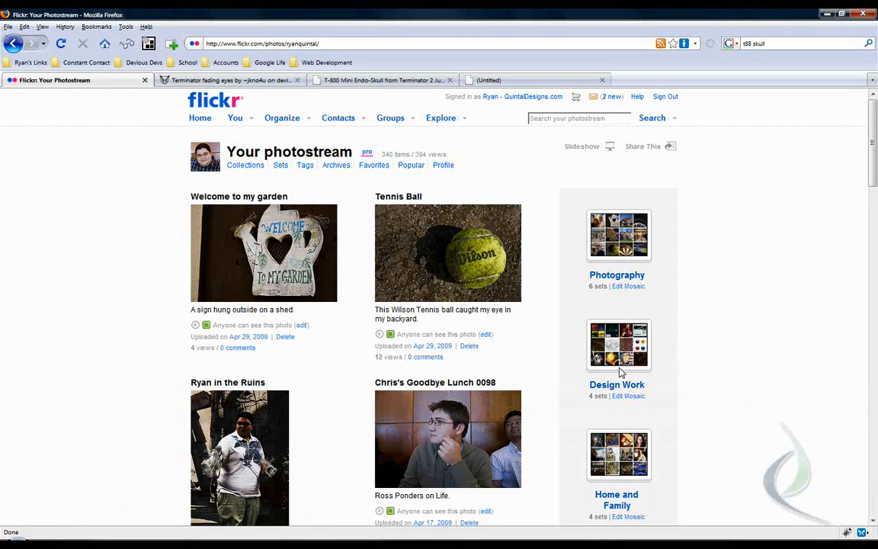
Open the Textures set from the Photography collection and display the Copper Rust photo at its Original size
double_click(621, 279)
double_click(579, 307)
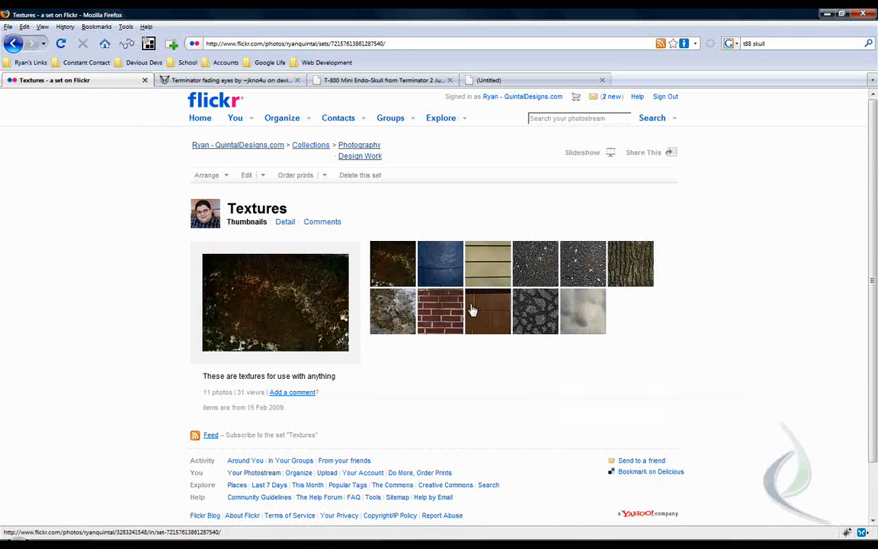
left_click(385, 265)
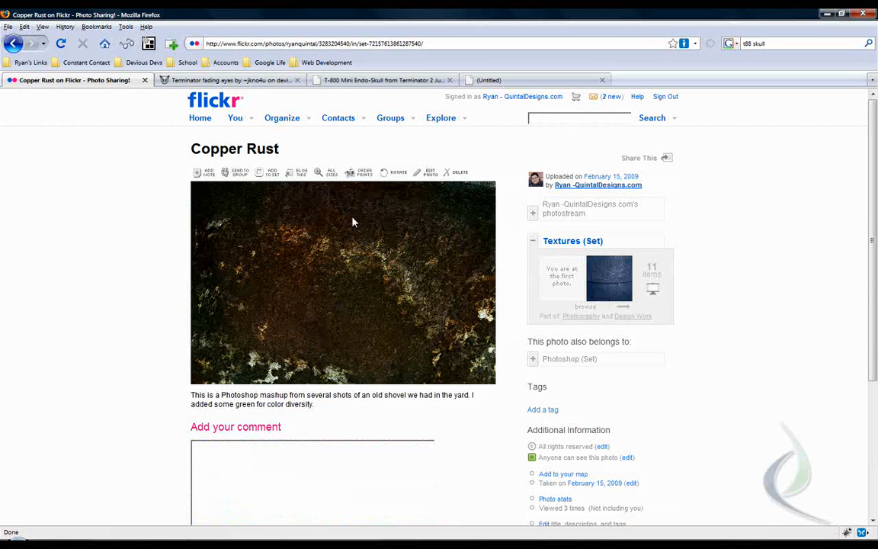
left_click(326, 175)
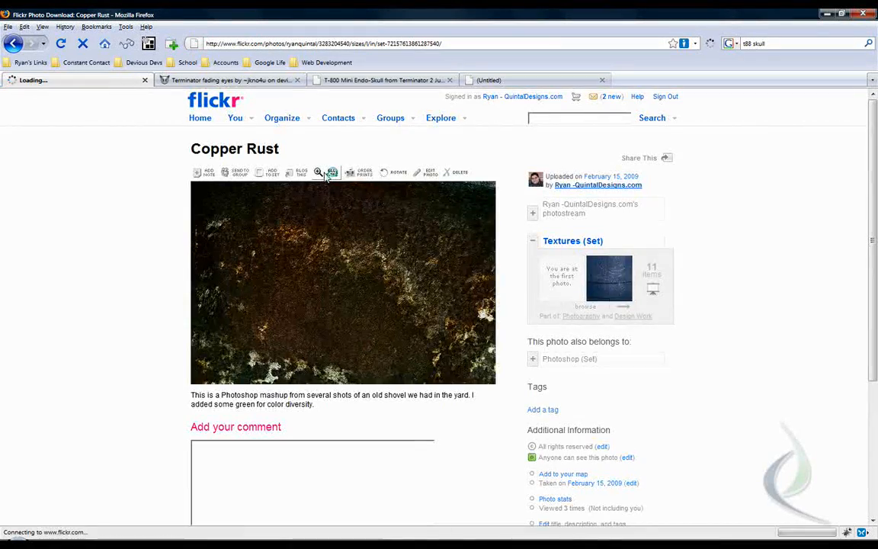
left_click(355, 142)
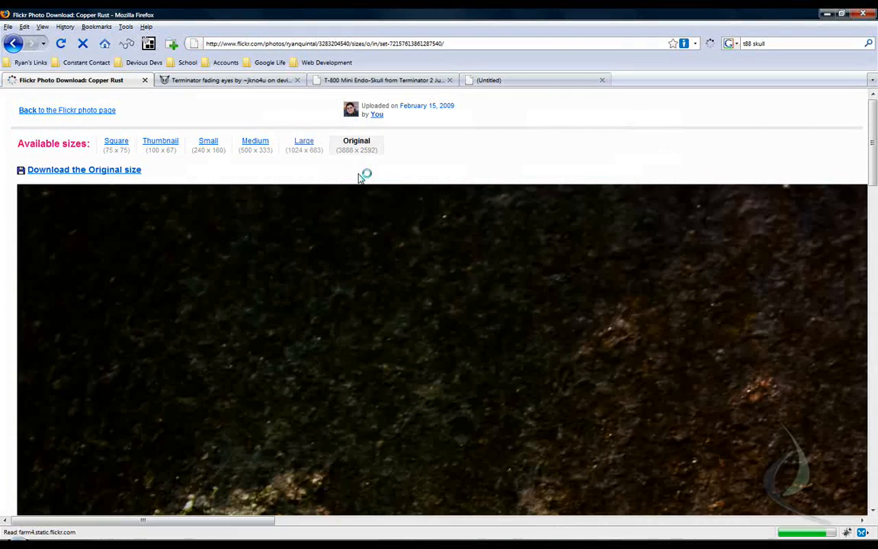
Copy the full-size Copper Rust image and paste it into the Photoshop portrait as a new layer above the skull
scroll(442, 396, "down", 3)
scroll(462, 453, "down", 5)
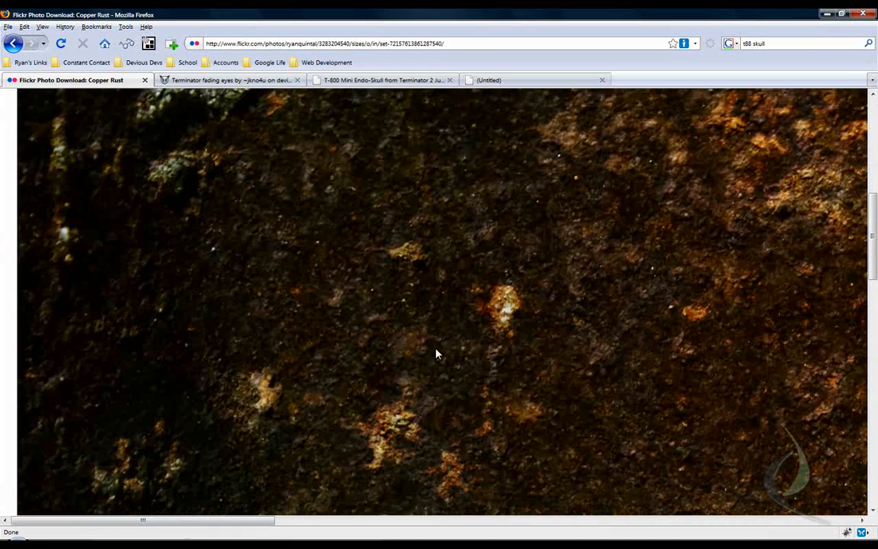
right_click(435, 336)
left_click(451, 357)
key("alt+Tab")
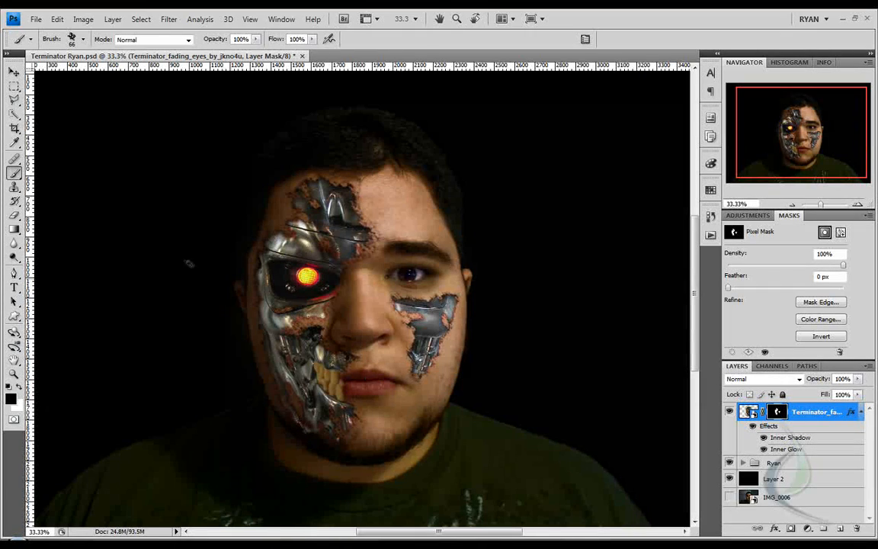
left_click(13, 71)
key("ctrl+v")
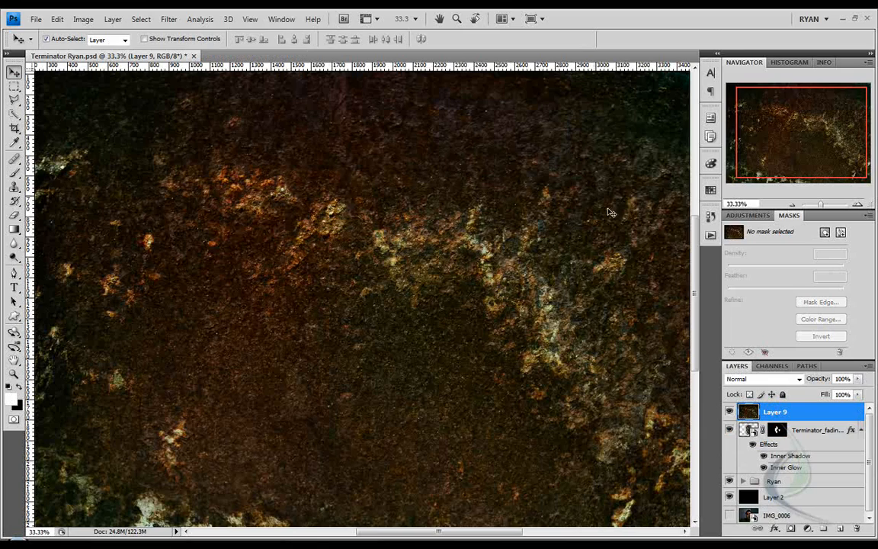
Set the blend mode of the rust texture layer to Overlay
left_click(792, 205)
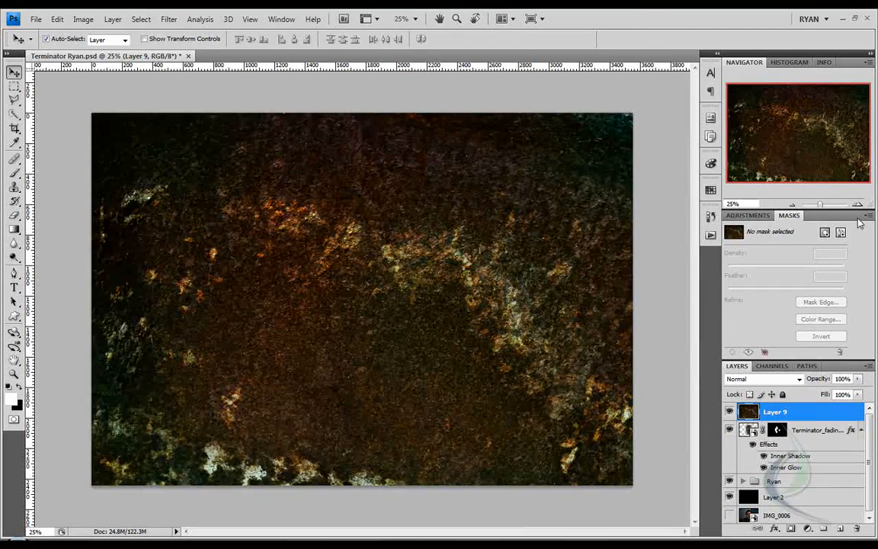
left_click(790, 380)
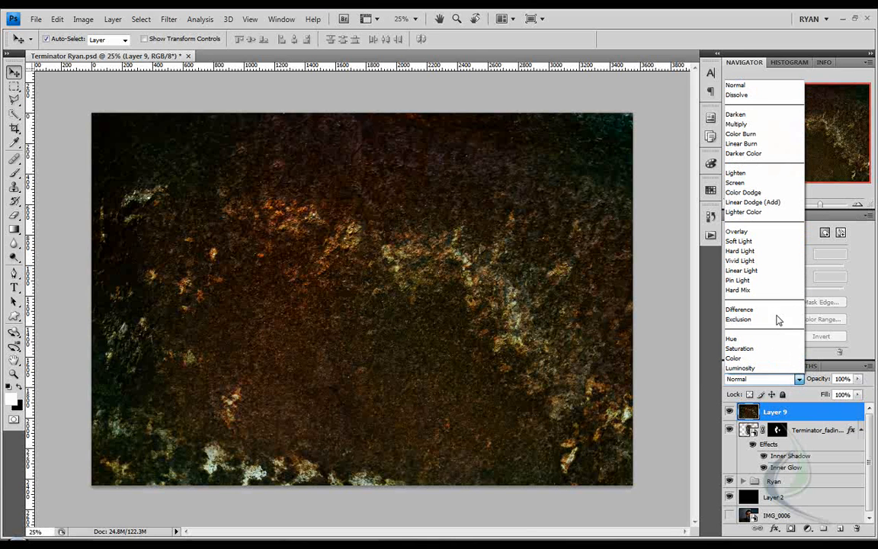
left_click(775, 232)
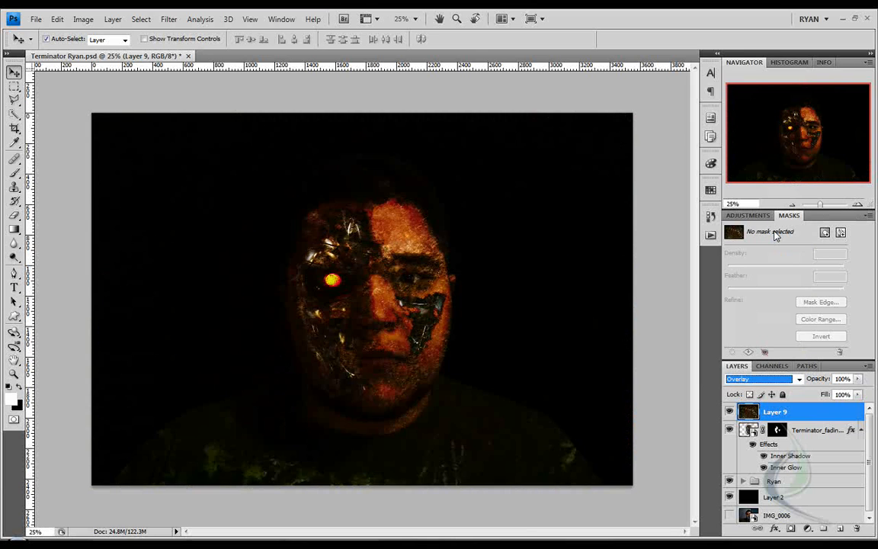
Reduce the opacity of the Overlay rust texture layer to 27%
left_click(858, 206)
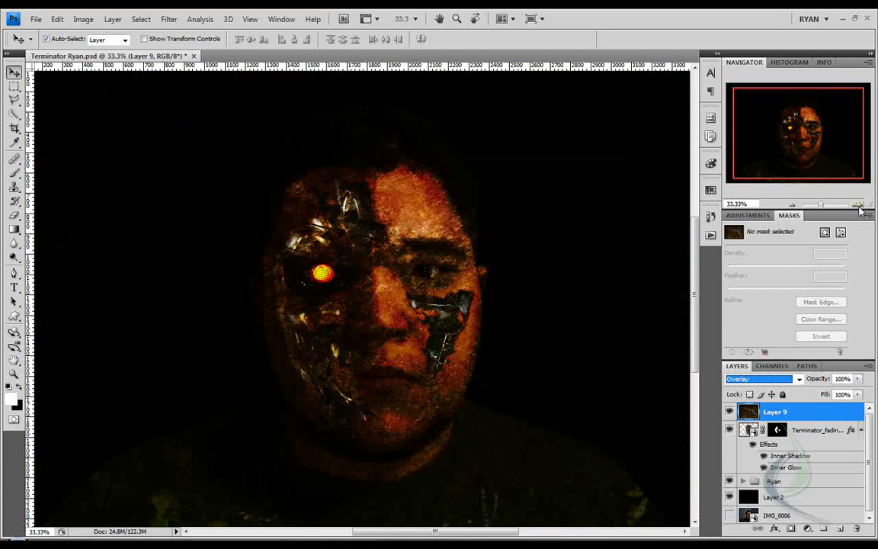
left_click(858, 205)
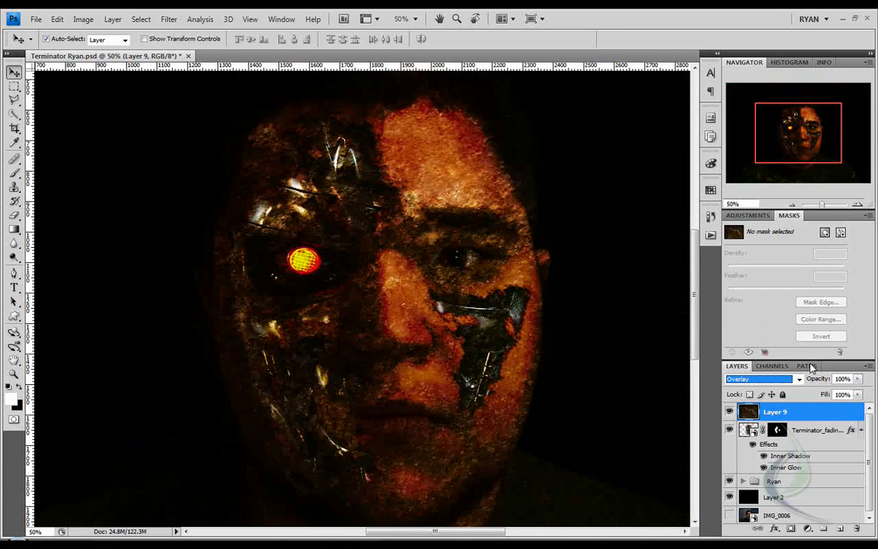
left_click(858, 379)
left_click_drag(857, 390, 814, 391)
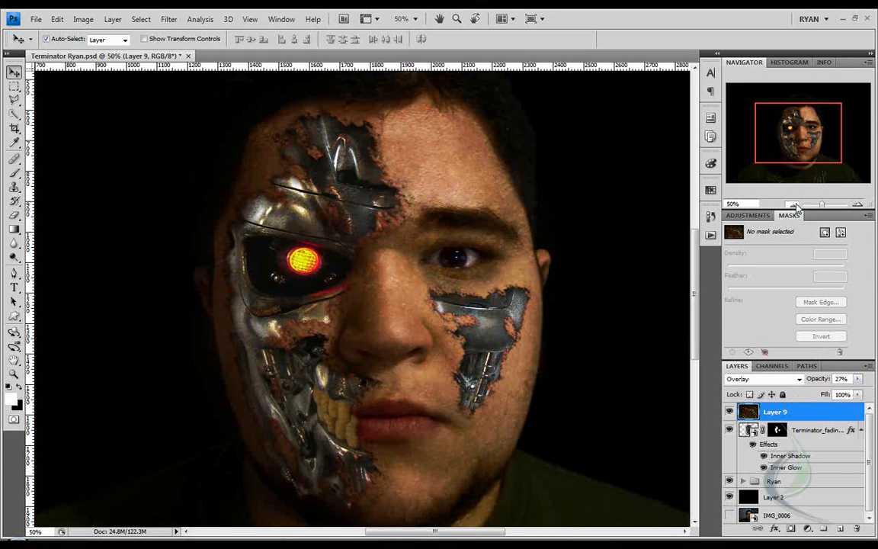
left_click(794, 205)
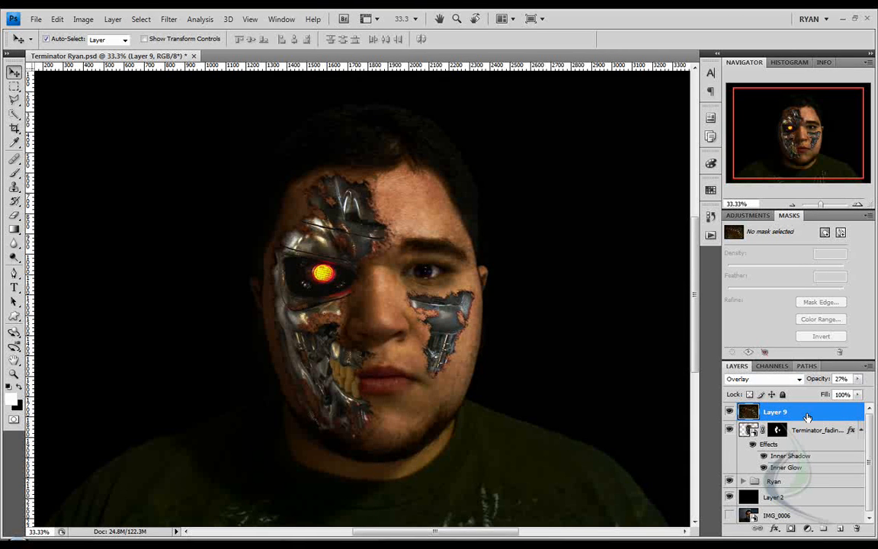
Duplicate the rust texture layer and copy the Terminator skull's layer mask onto the duplicate
scroll(817, 413, "down", 1)
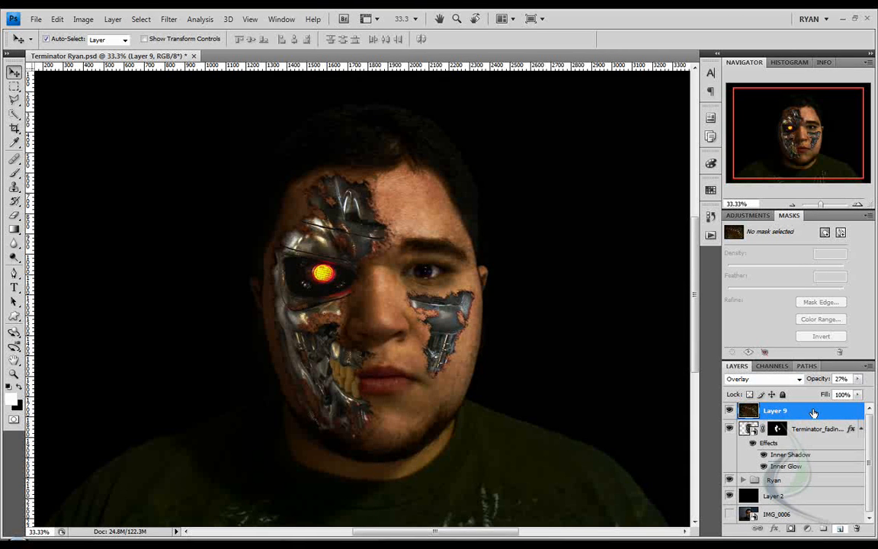
left_click_drag(812, 412, 838, 528)
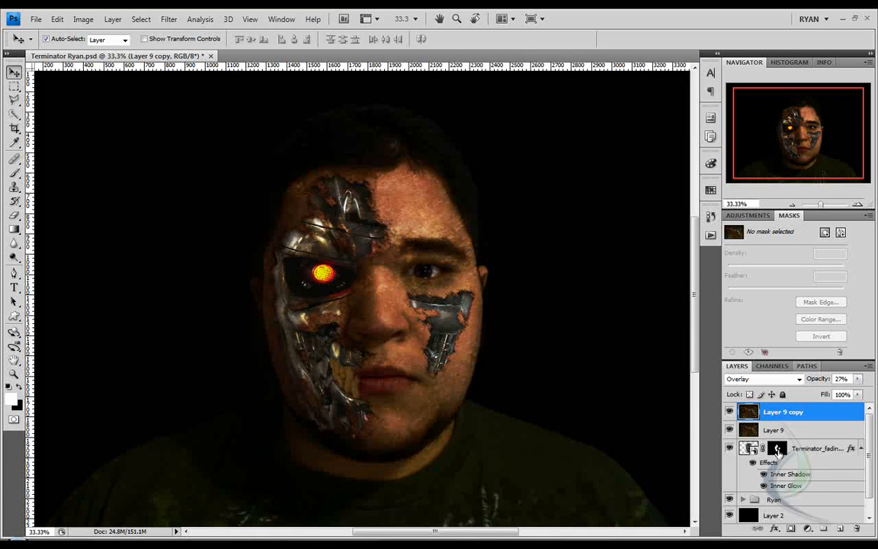
left_click_drag(777, 450, 782, 416)
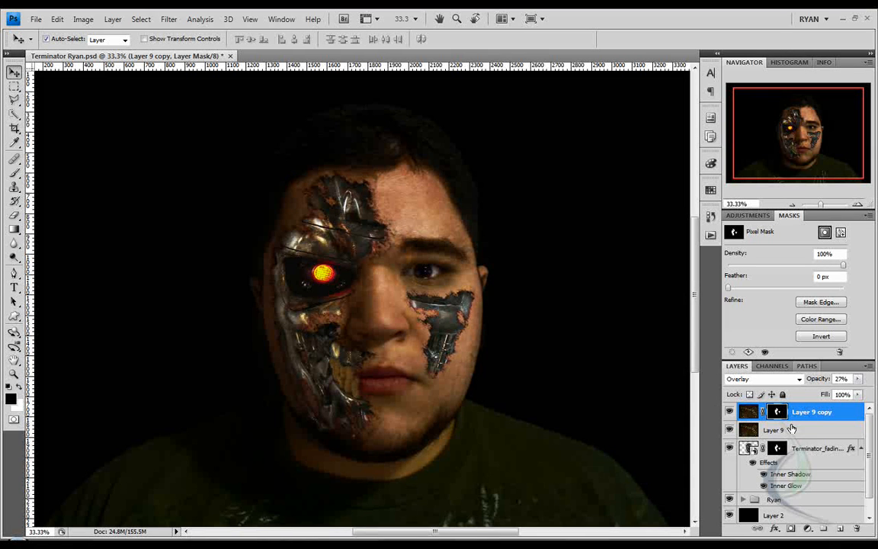
Hide the unmasked rust layer, raise the masked copy to 100% opacity and compare the skull with and without it
left_click(729, 431)
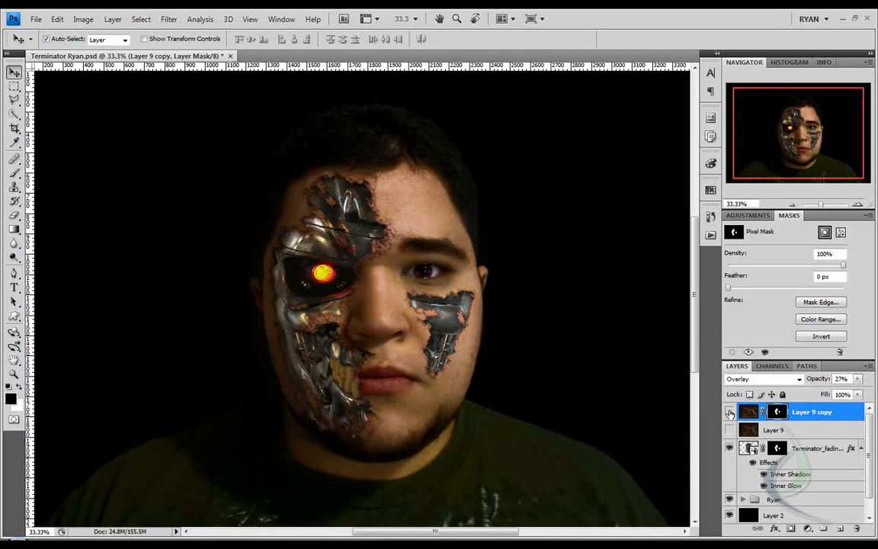
left_click(729, 412)
left_click(729, 412)
left_click(858, 379)
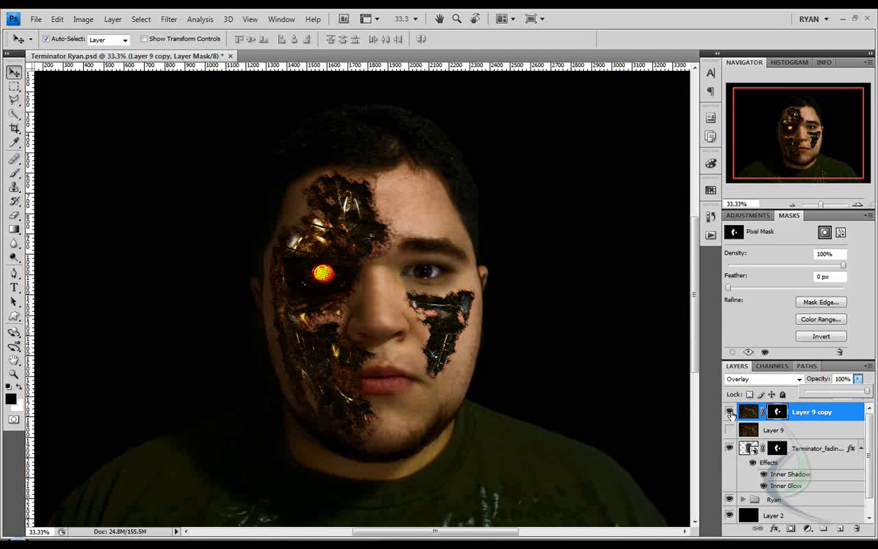
left_click(730, 412)
left_click(730, 412)
left_click(729, 412)
left_click(729, 412)
left_click(729, 413)
left_click(729, 412)
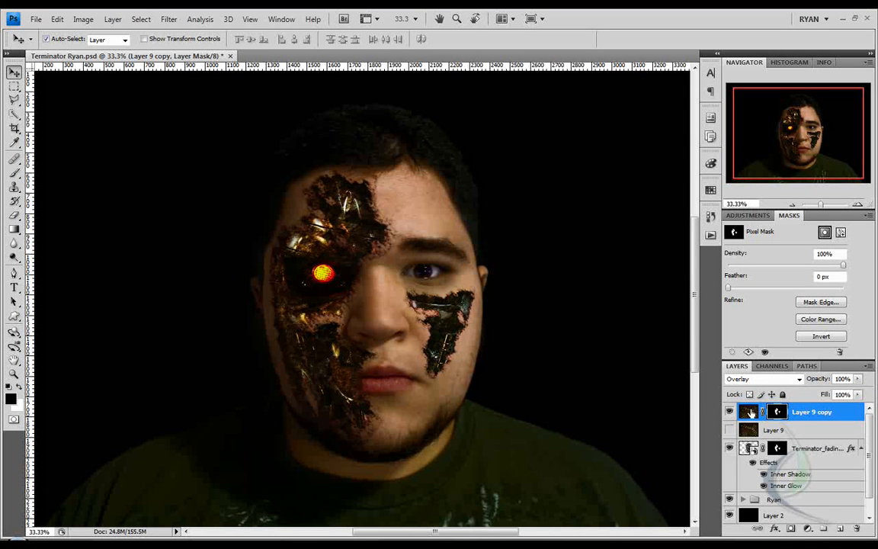
Set the masked rust copy's opacity to 37% and show the unmasked rust layer again
left_click_drag(857, 379, 824, 393)
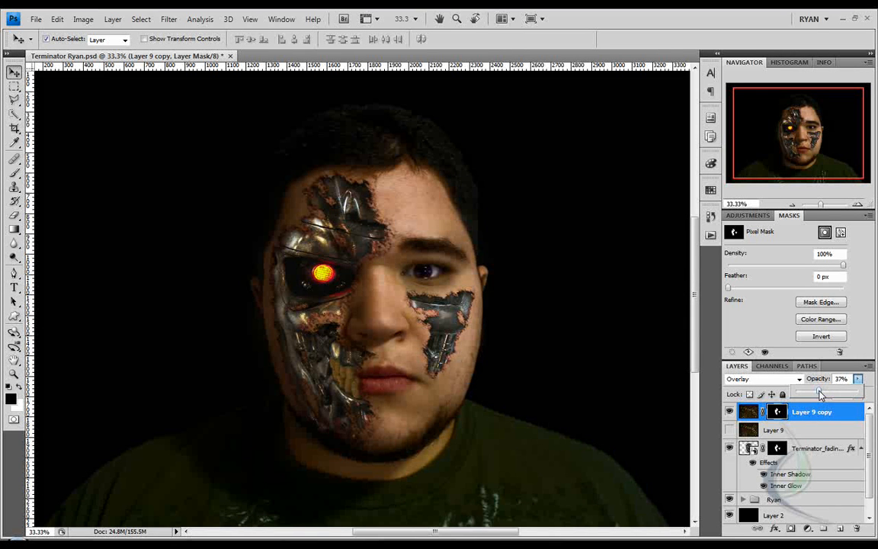
left_click_drag(822, 393, 822, 393)
left_click(730, 431)
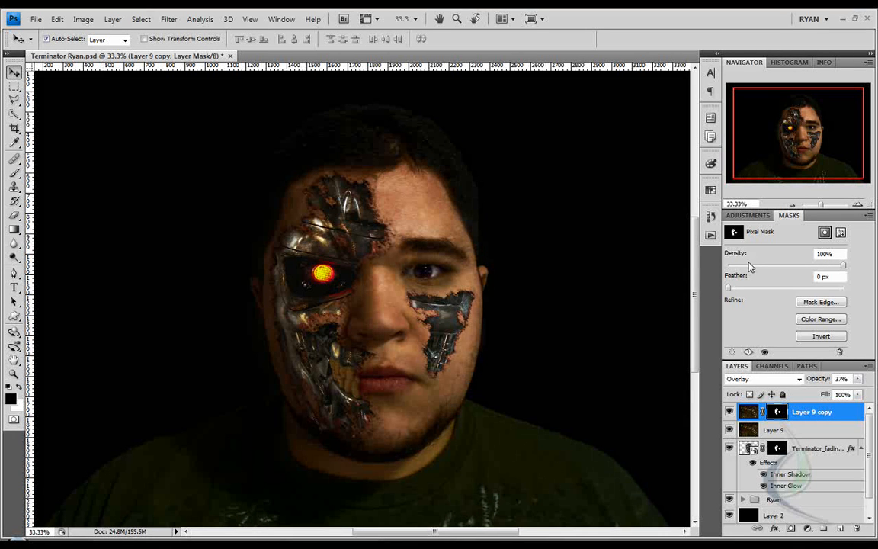
Select the masked rust copy together with the Terminator skull layer and nudge both slightly up and to the left on the face
mouse_move(810, 145)
left_mouse_down()
mouse_move(803, 150)
mouse_move(810, 145)
left_mouse_up()
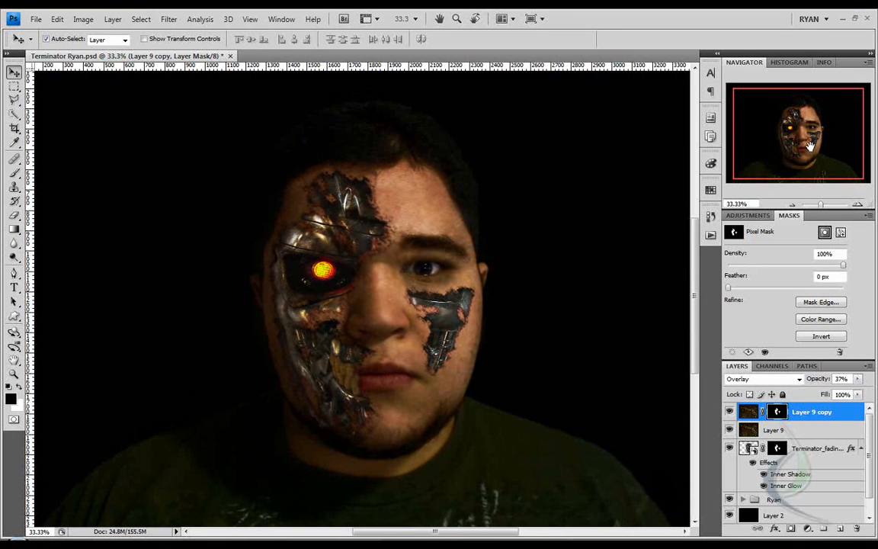
left_click(809, 450, "ctrl")
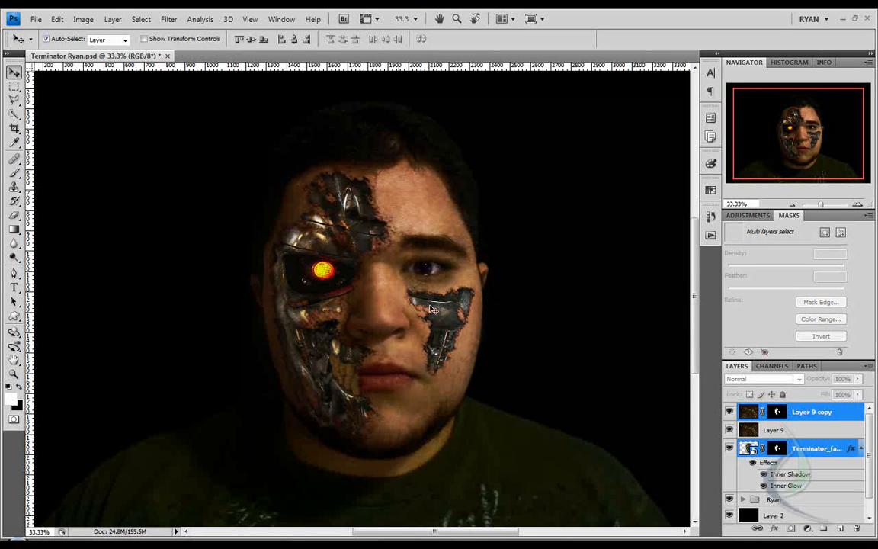
key("Up")
key("Up")
key("Up")
key("Up")
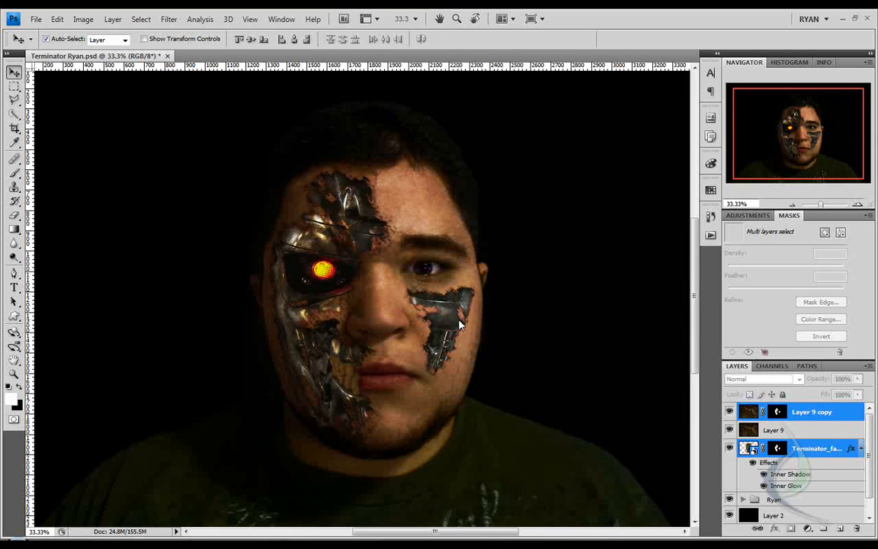
key("Up")
key("Up")
key("Up")
key("Up")
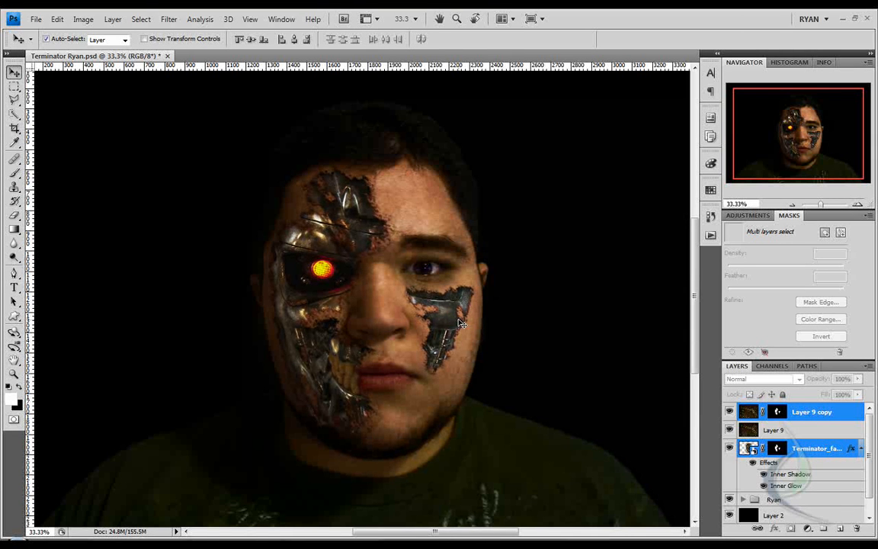
key("Left")
key("Left")
key("Left")
key("Left")
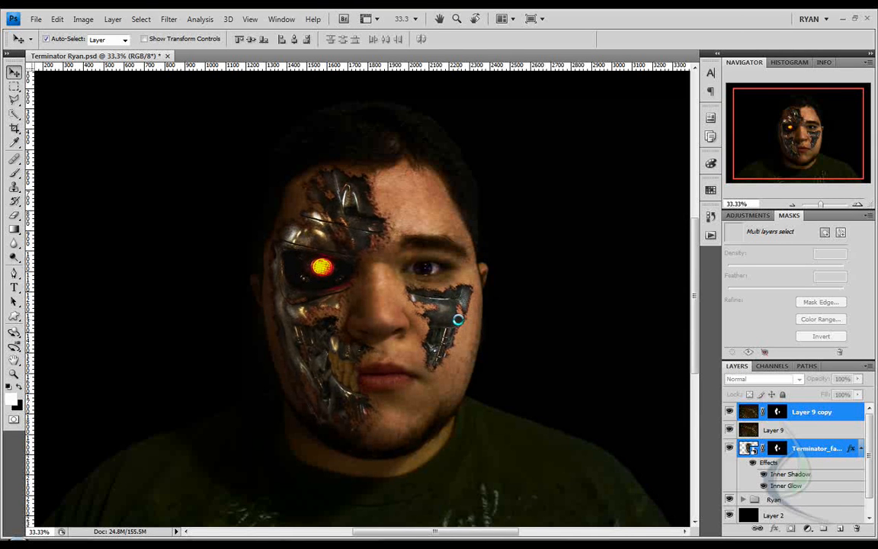
key("Up")
key("Up")
key("shift+Down")
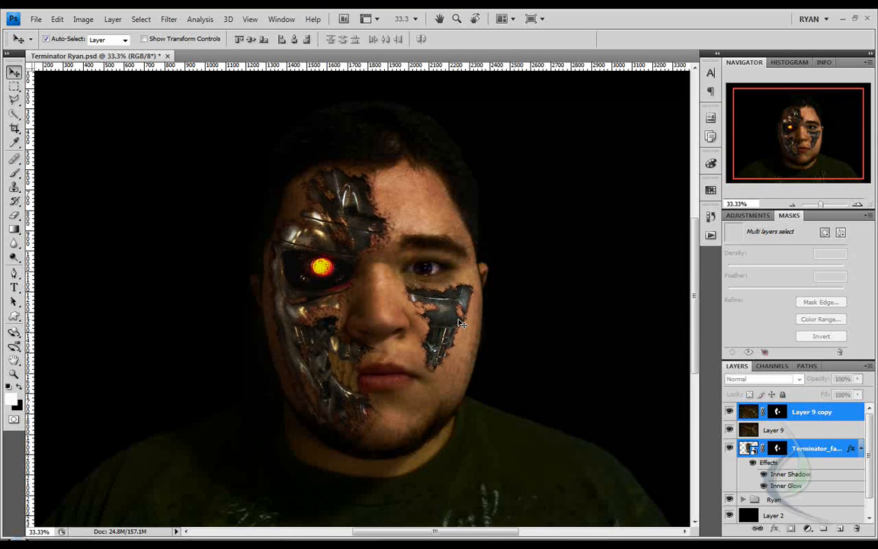